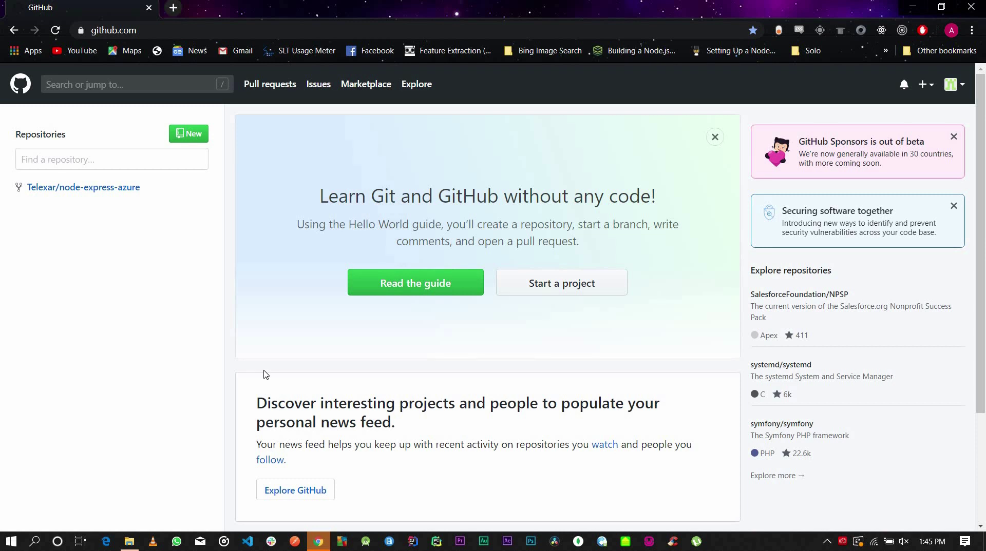
Open dev.azure.com in a new browser tab and check the TelexarDevOps organization settings, returning to the project creation page
click(173, 8)
text(dev.azure.com)
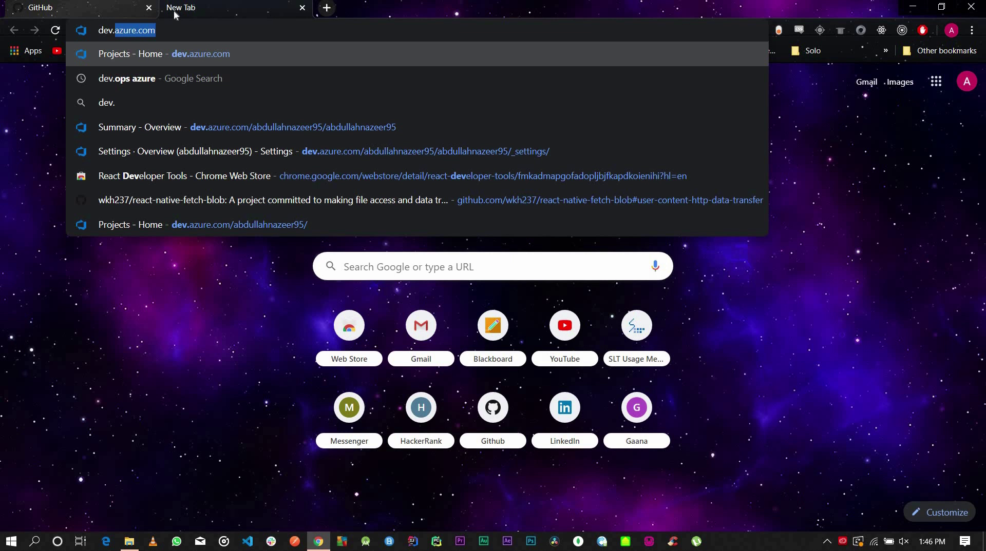
key(Return)
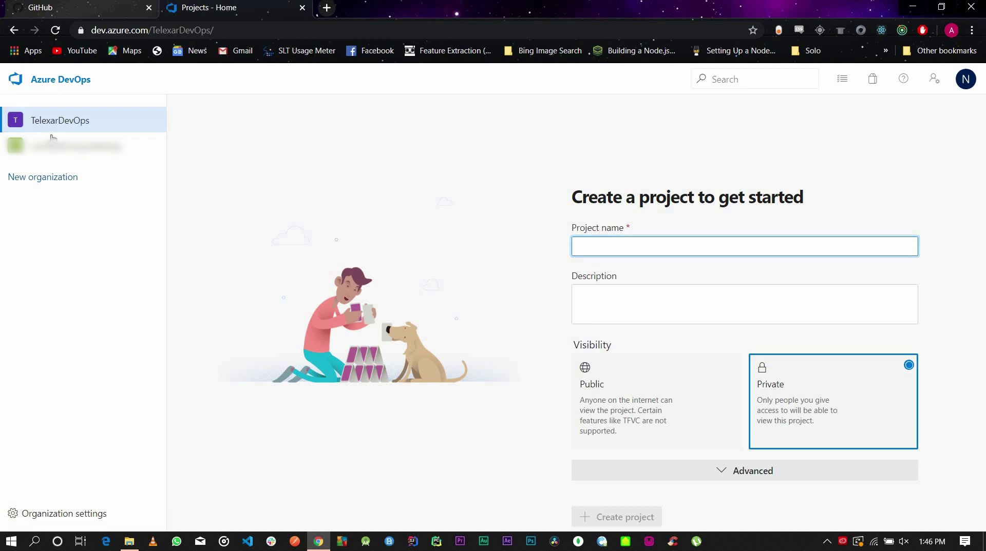
click(64, 515)
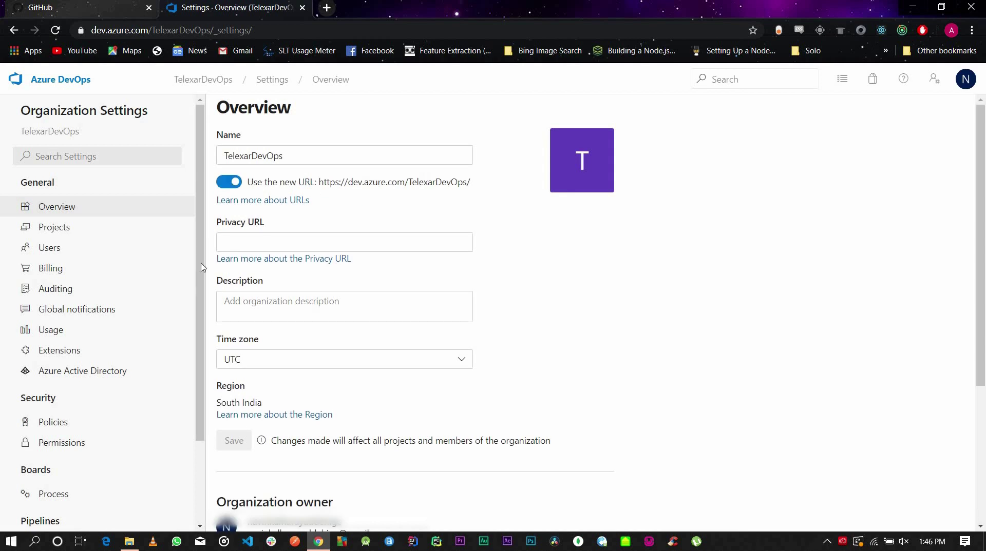
click(207, 89)
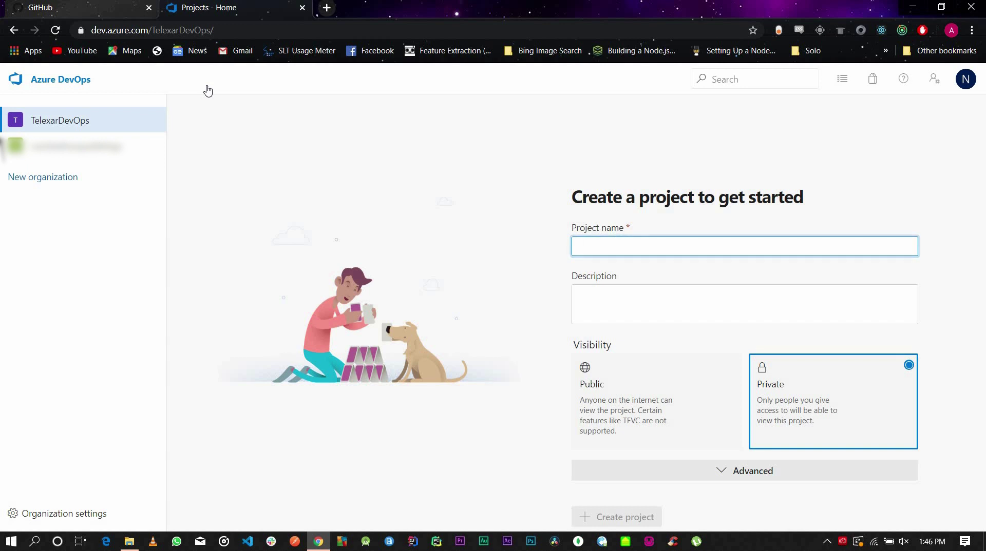
Switch to GitHub, open the node-express-azure repository, and dismiss the GitHub Actions prompt
click(103, 17)
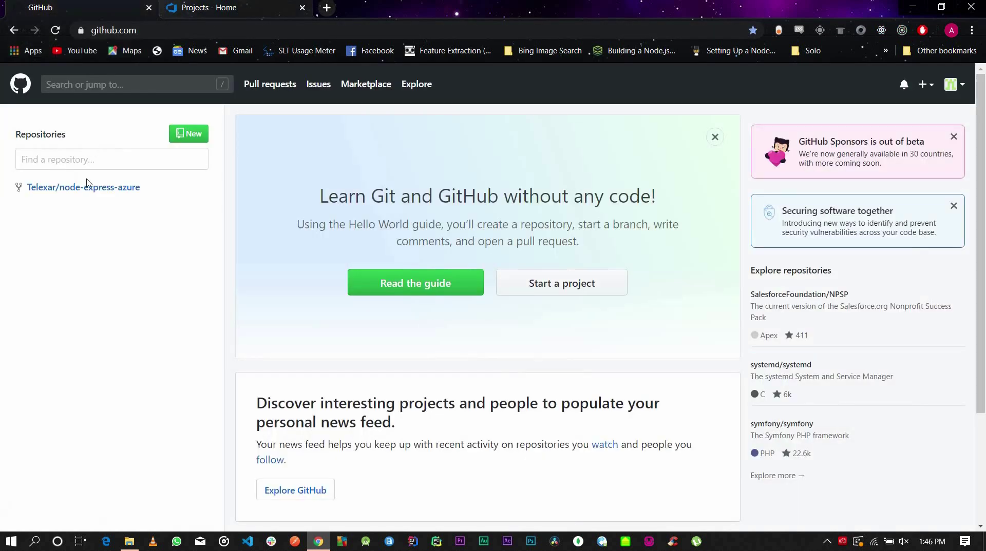
mouse_move(56, 194)
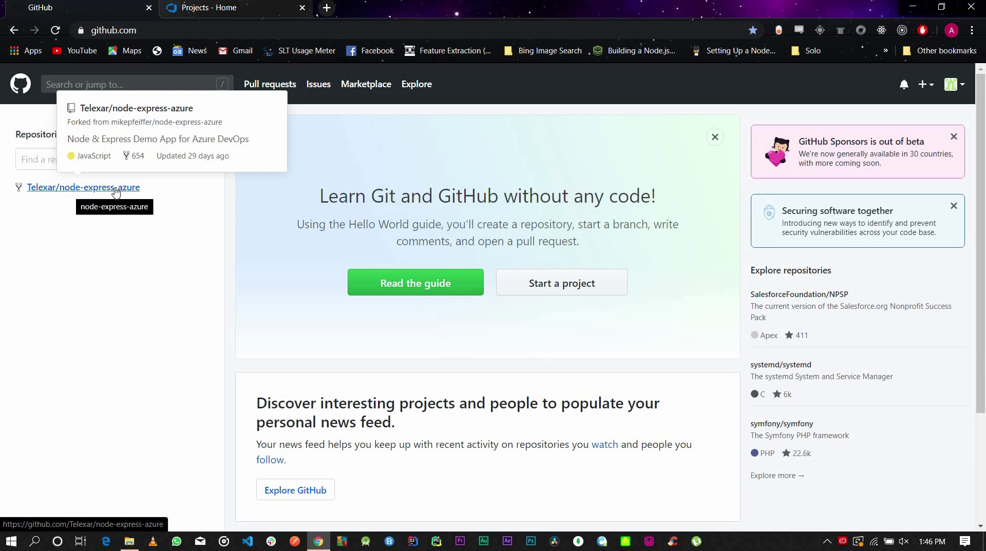
click(88, 195)
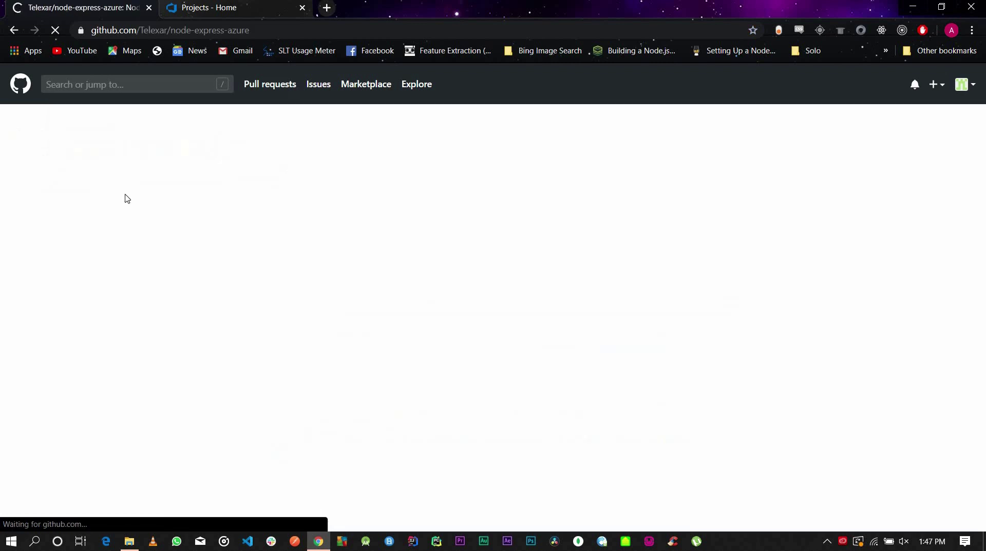
scroll(289, 302, down, 1)
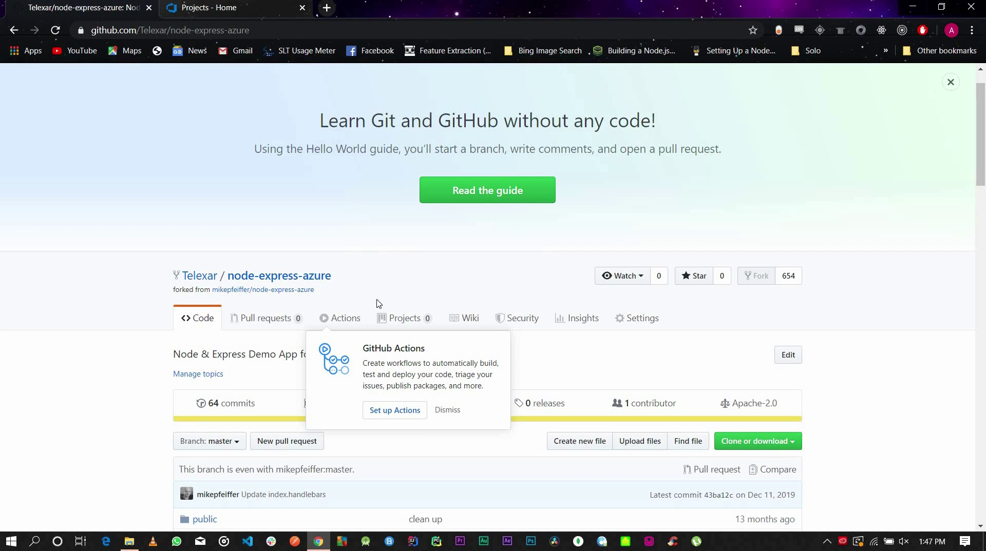
scroll(379, 303, down, 2)
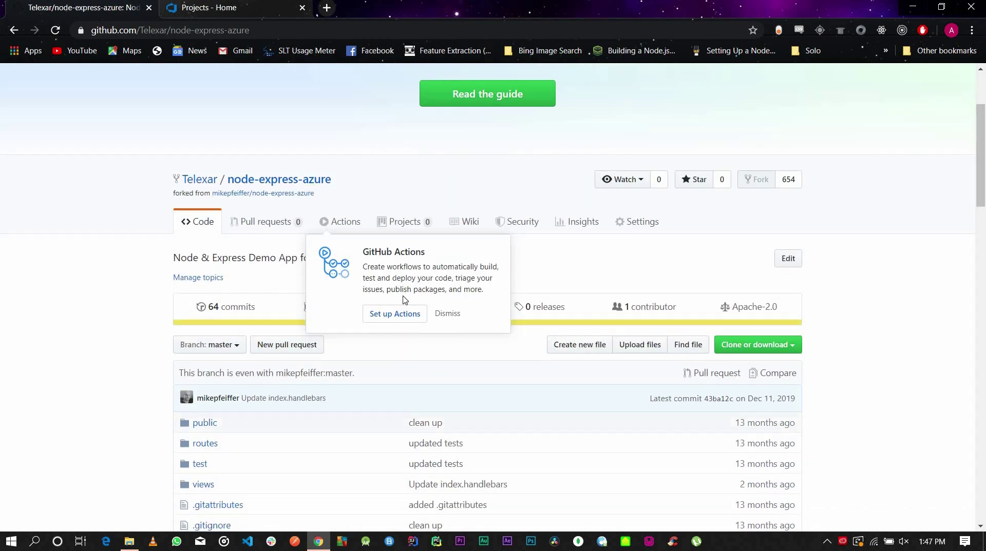
click(442, 313)
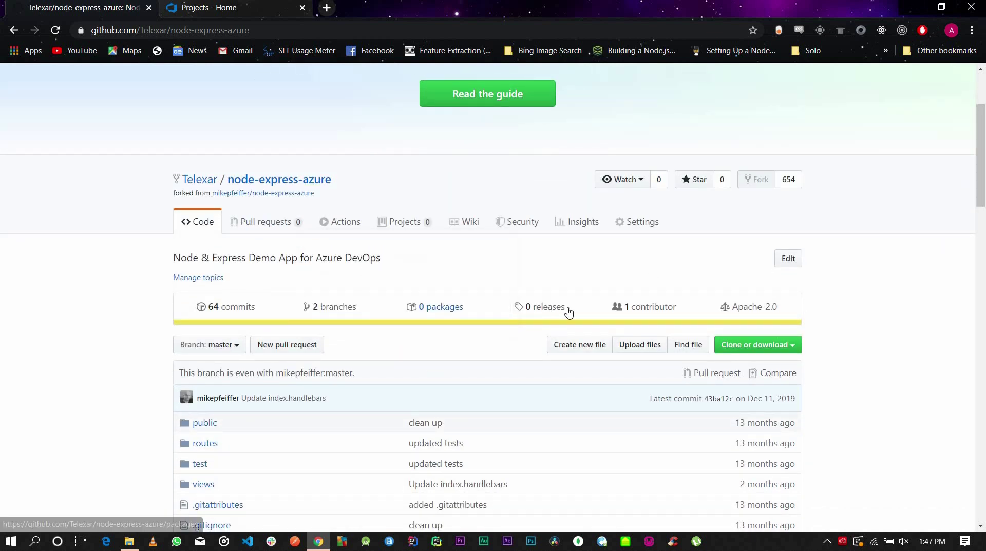
Review the repository files and README, and launch the Deploy to Azure option for the App Service infrastructure
scroll(569, 311, down, 9)
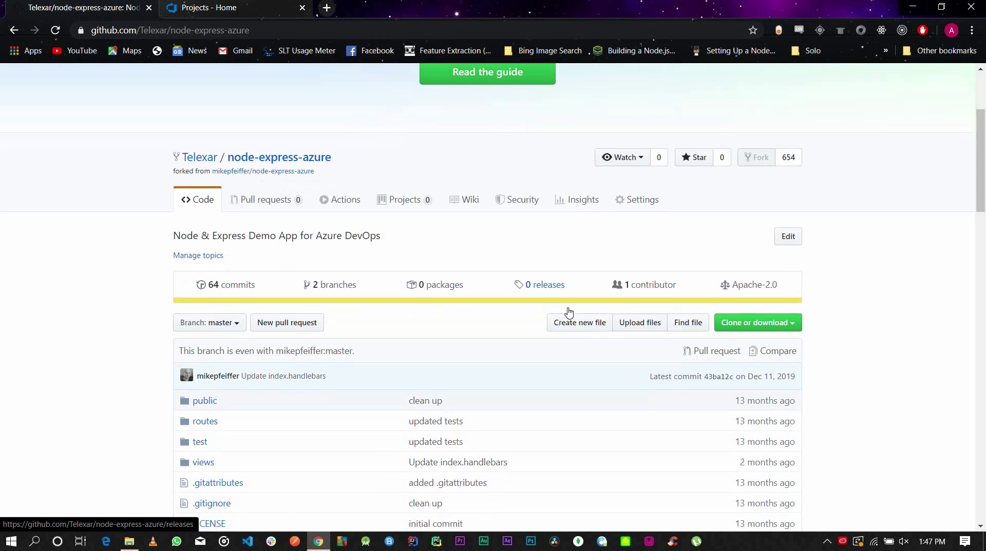
scroll(569, 311, down, 3)
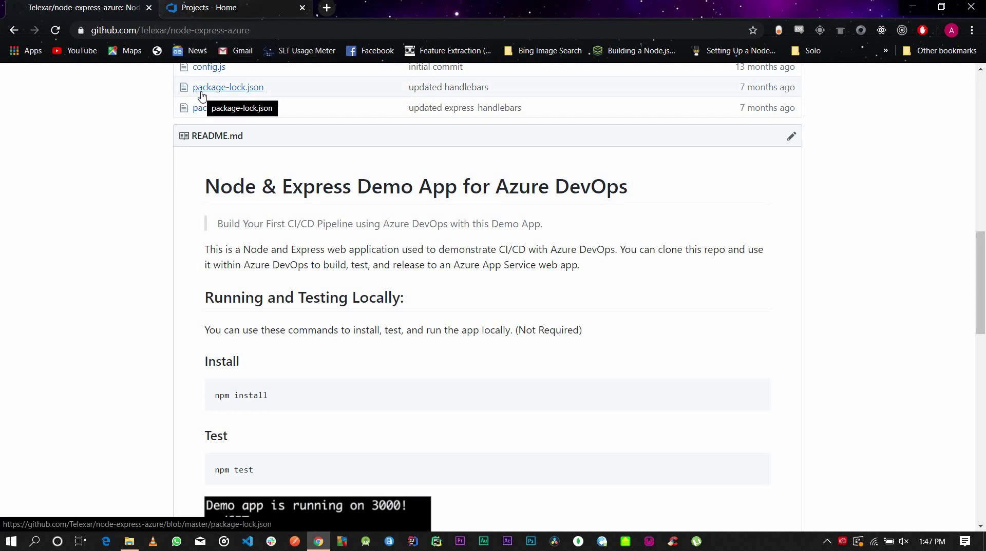
scroll(322, 226, down, 7)
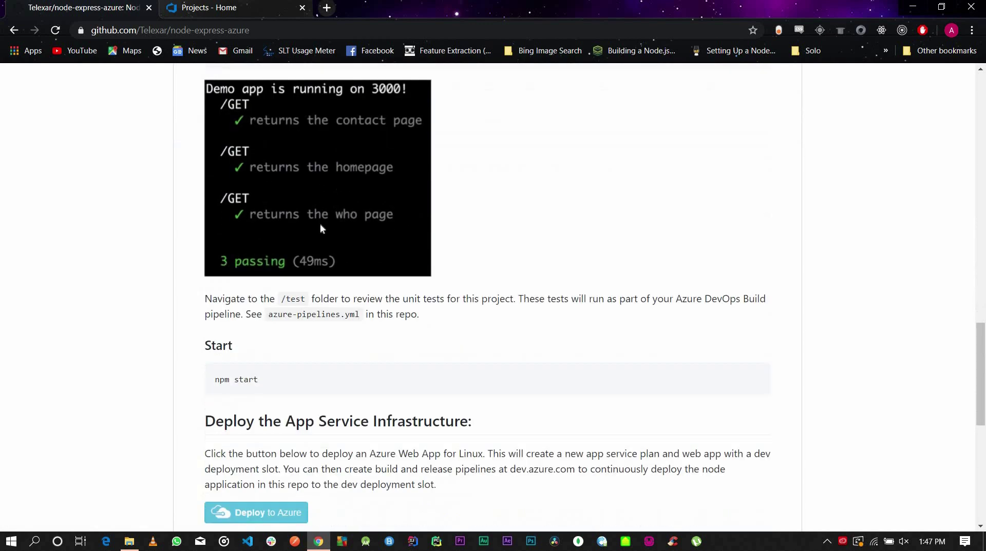
scroll(320, 231, down, 2)
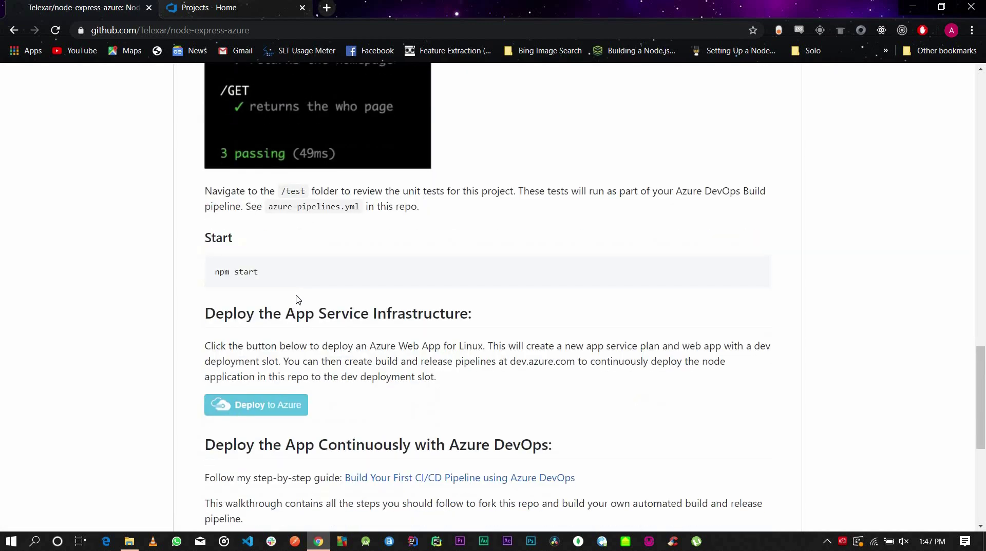
click(260, 415)
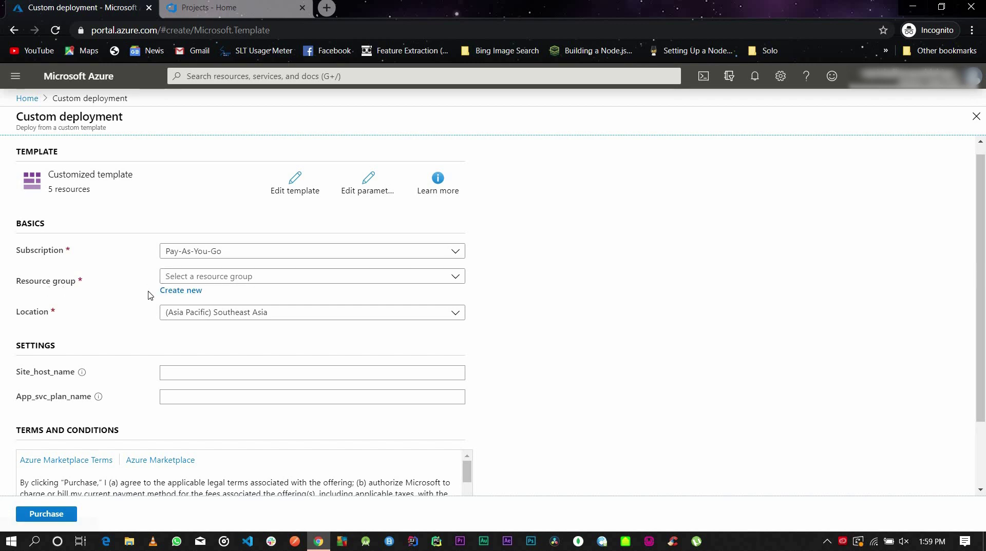
Create a new resource group named AzureDevDemo for the custom deployment
click(173, 291)
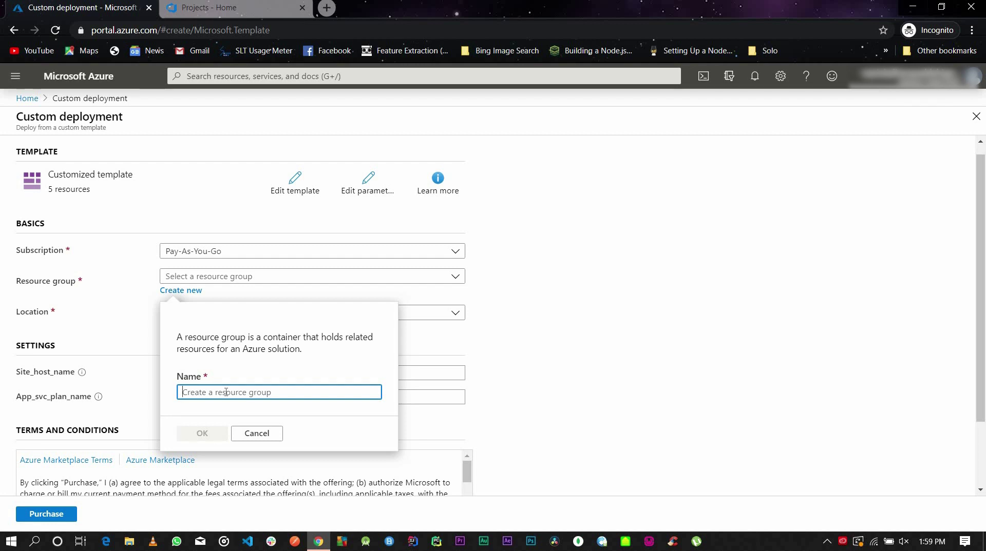
text(AzureD)
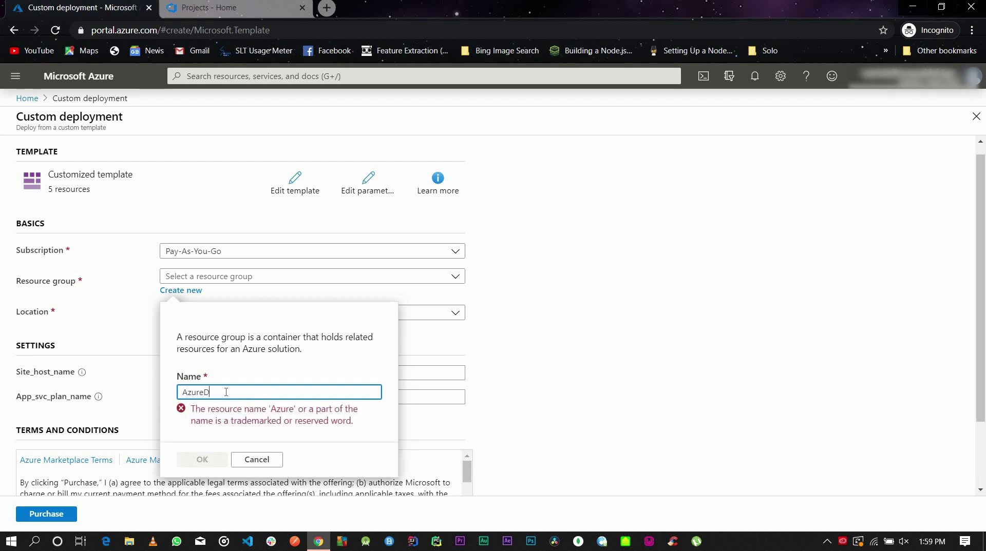
text(evDemo)
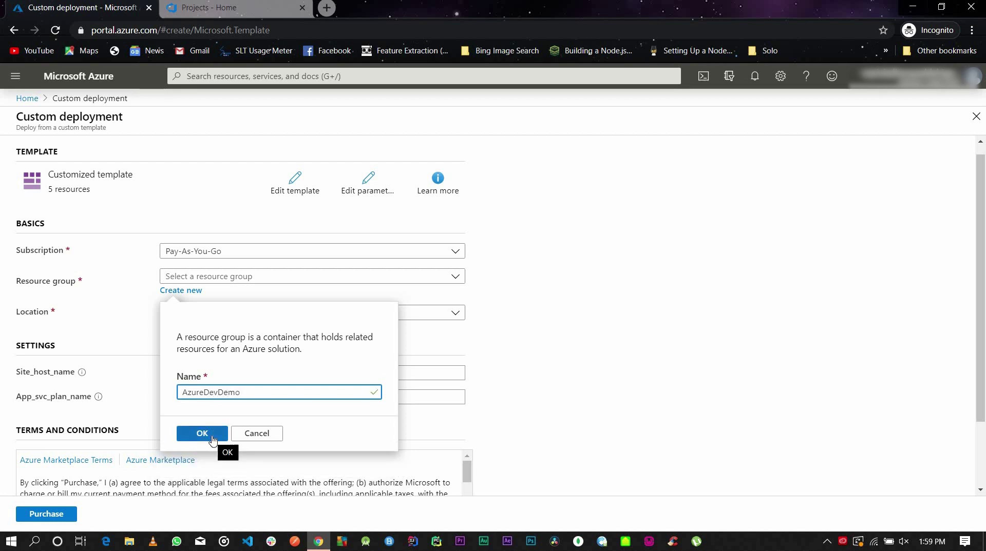
click(213, 439)
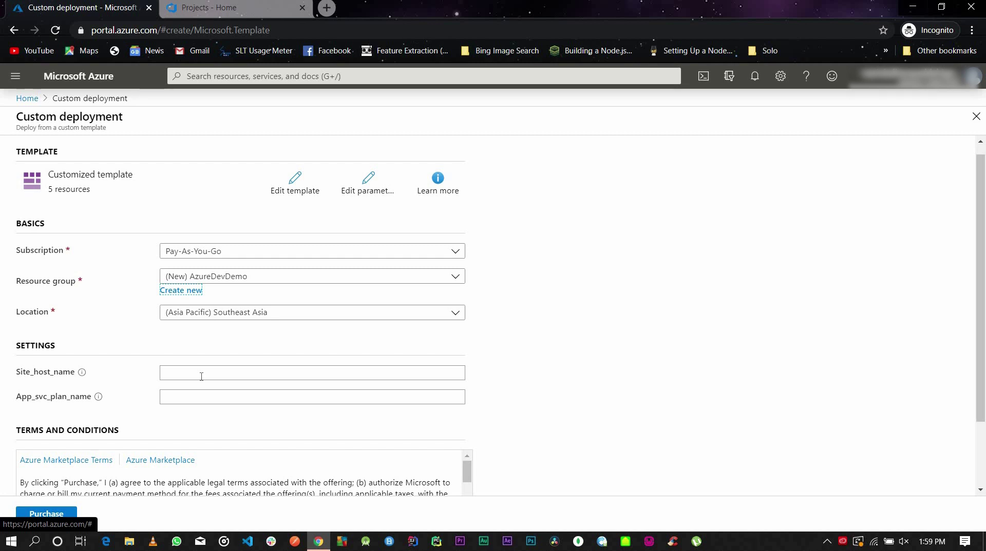
Set the site host name to node-azure-demo and the app service plan name to app-svc-plan-demo
click(201, 376)
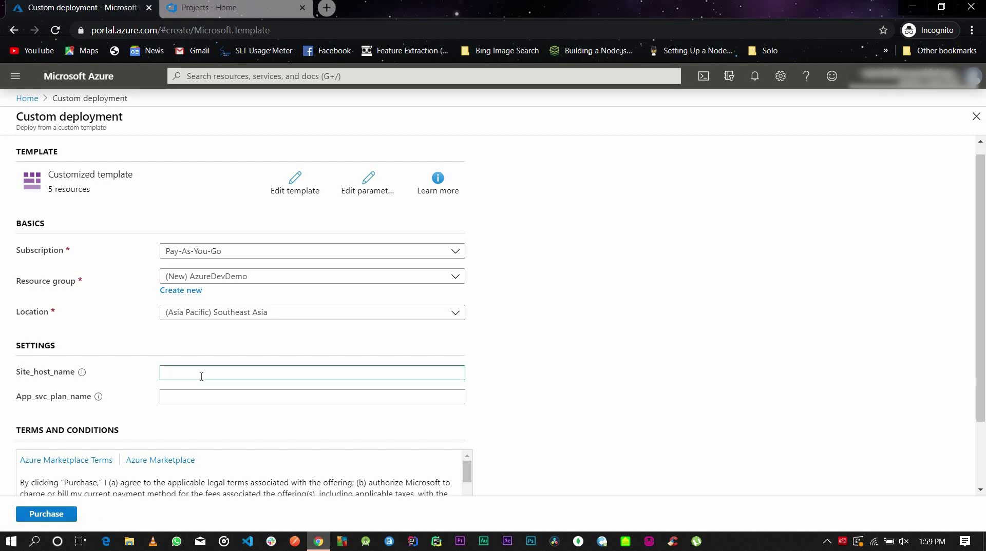
text(node-azure-demo)
click(212, 398)
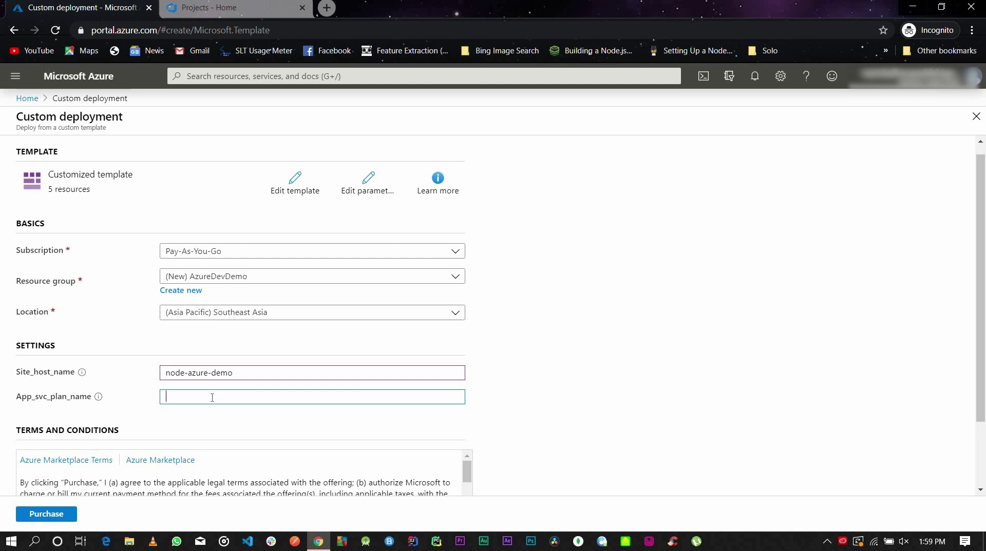
text(app-)
text(svc-plan-demo)
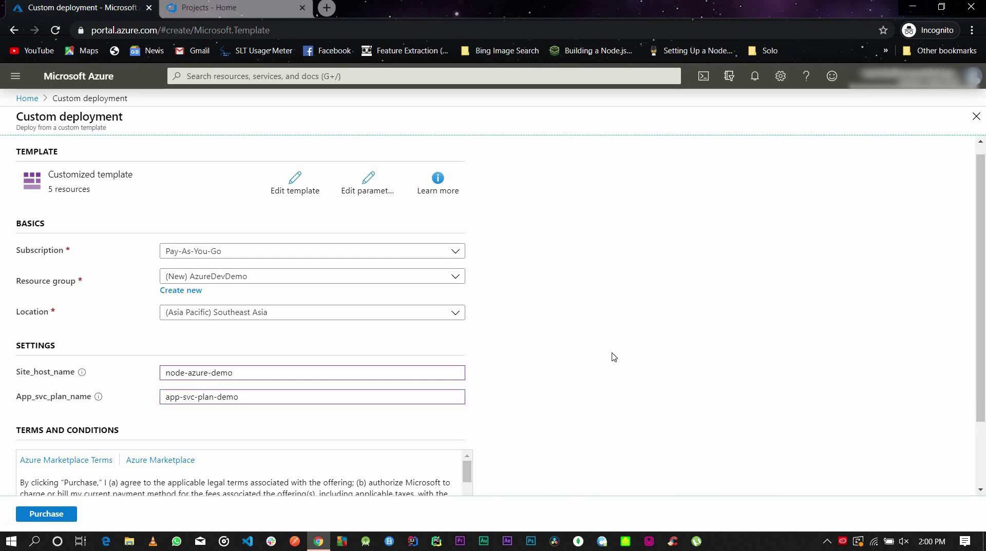
Purchase the custom deployment with the terms and conditions accepted, and open the AzureDevDemo resource group
scroll(614, 357, down, 3)
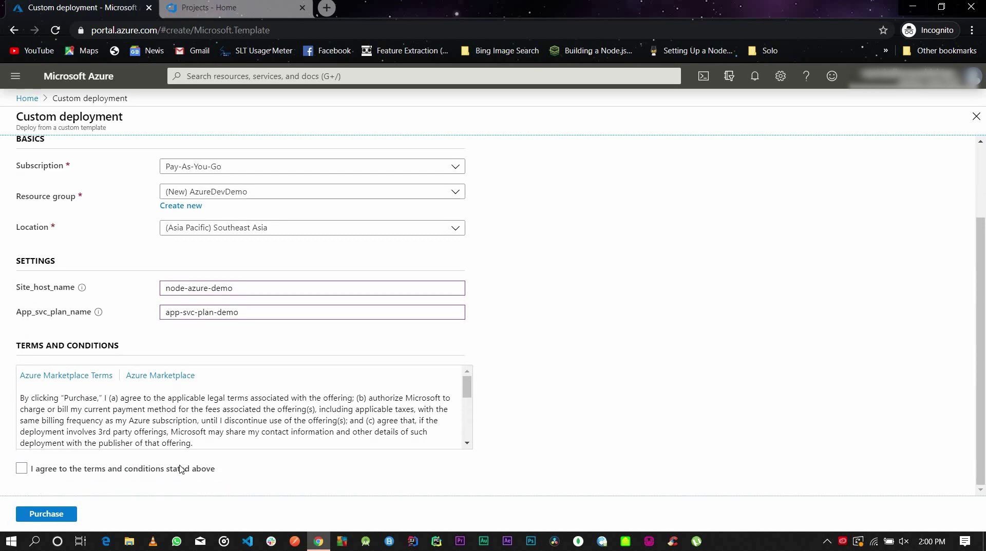
click(21, 469)
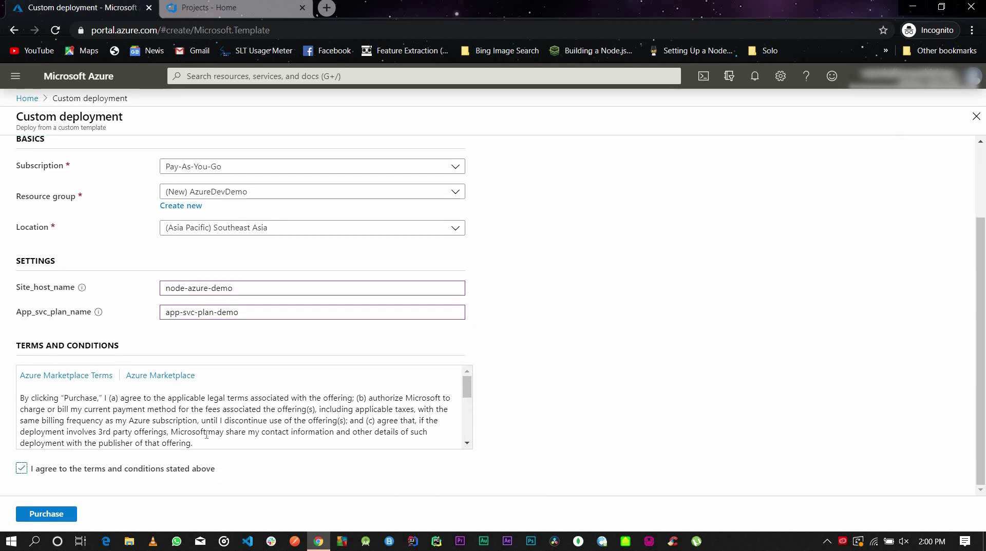
scroll(567, 329, up, 2)
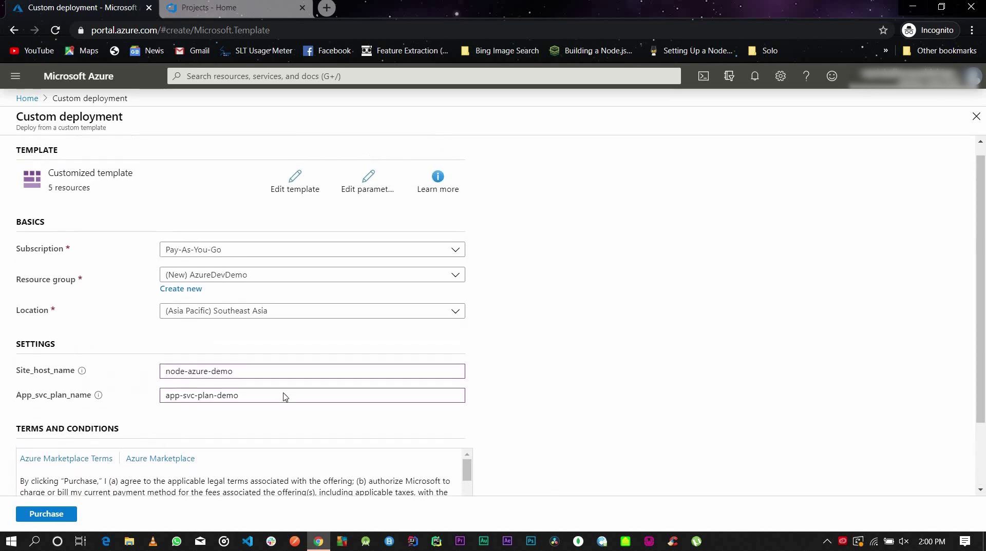
scroll(284, 398, down, 2)
scroll(299, 345, up, 2)
scroll(152, 397, up, 1)
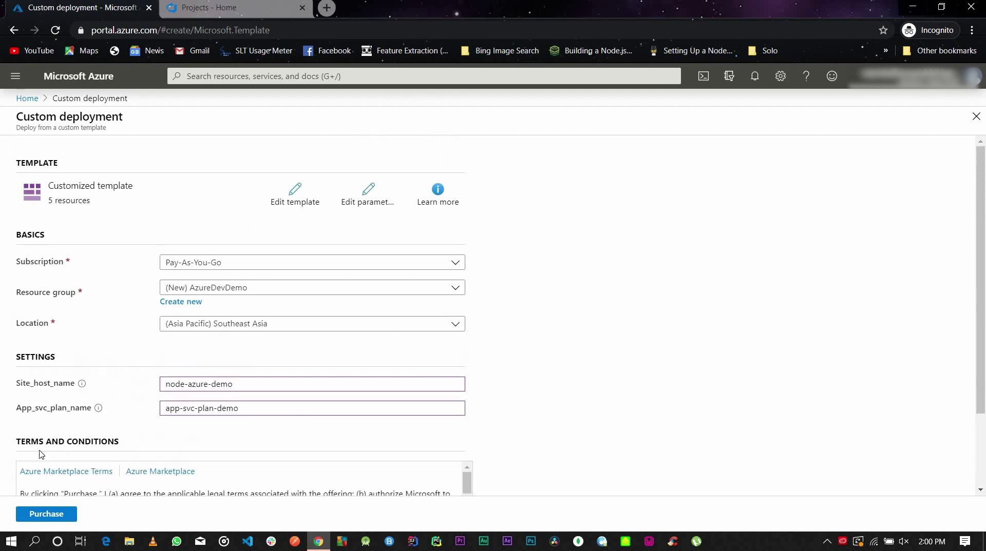
click(45, 515)
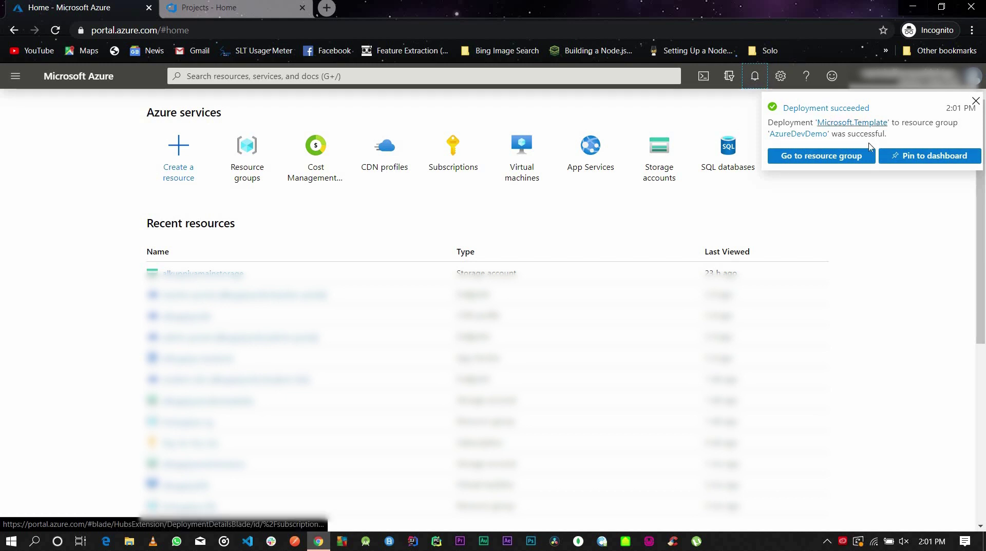
click(785, 161)
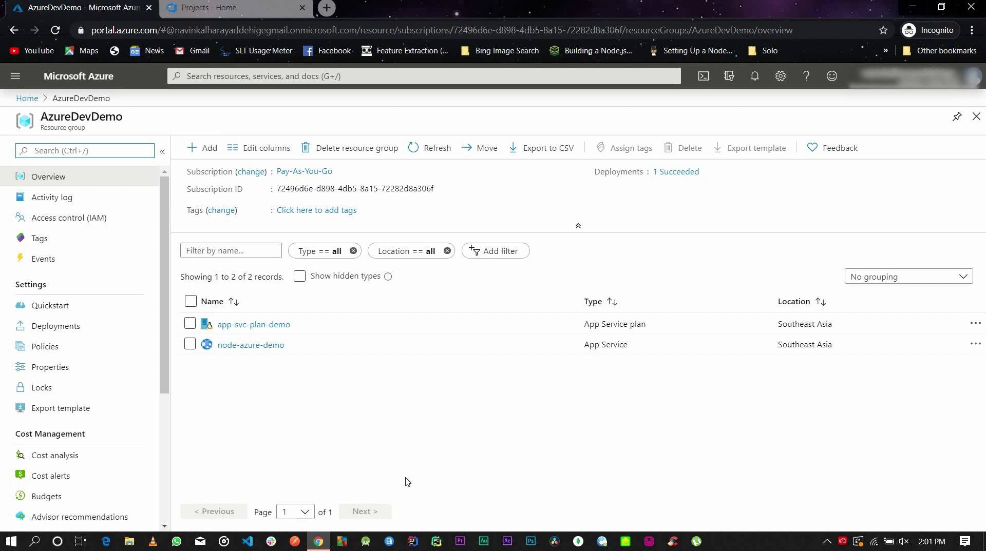
Switch to Azure DevOps and name the new TelexarDevOps project node-azure-demo
click(208, 8)
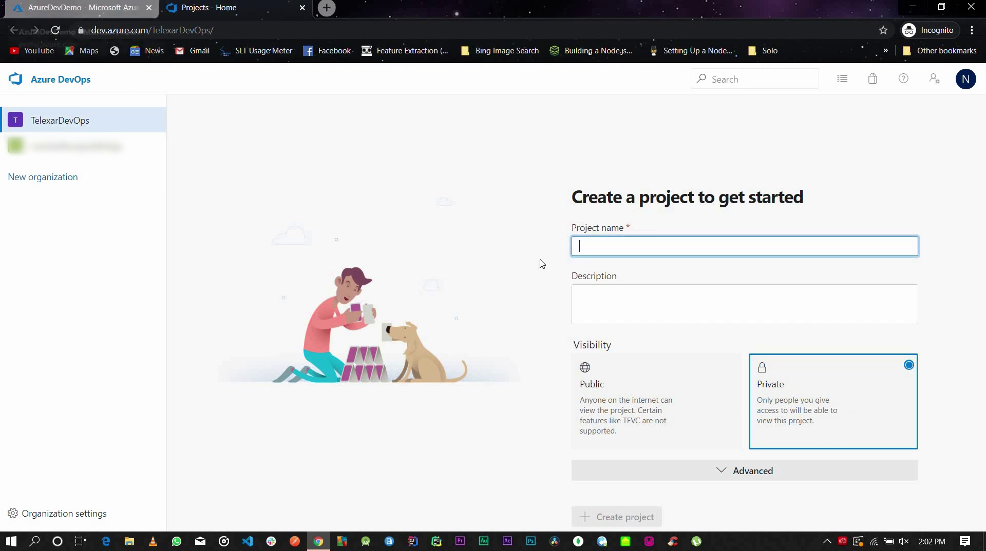
text(node-)
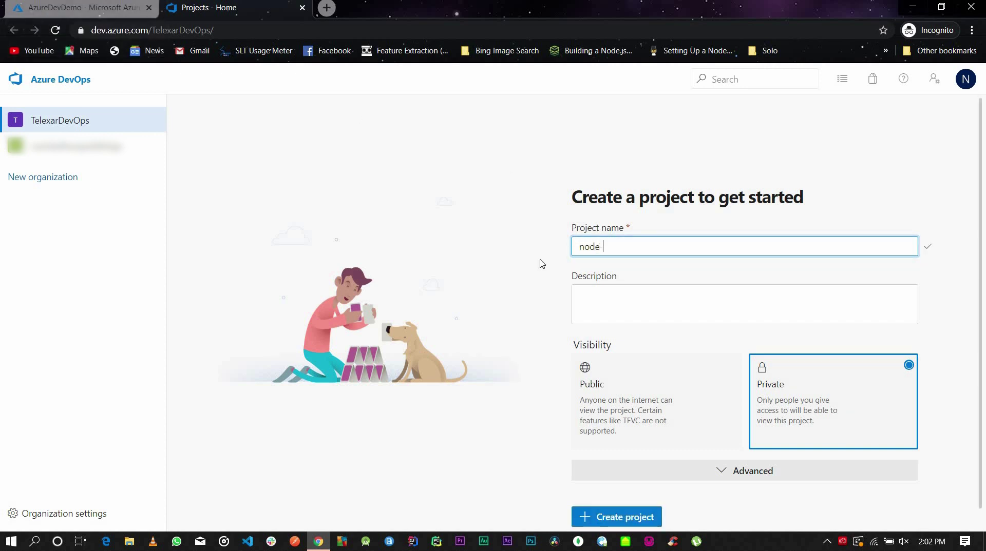
text(azure-demo)
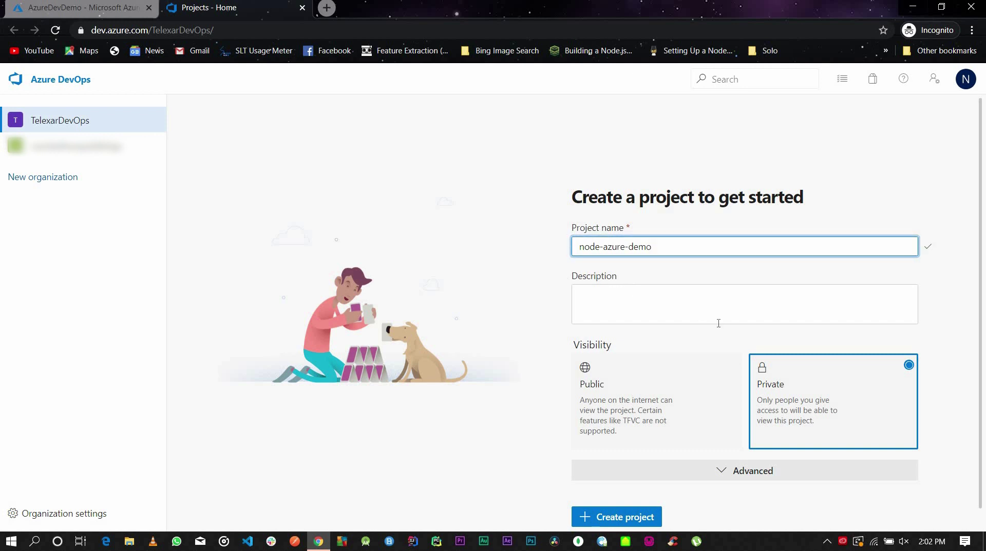
Set the new project's work item process to Agile and create it as a private project with Git version control
scroll(744, 457, down, 1)
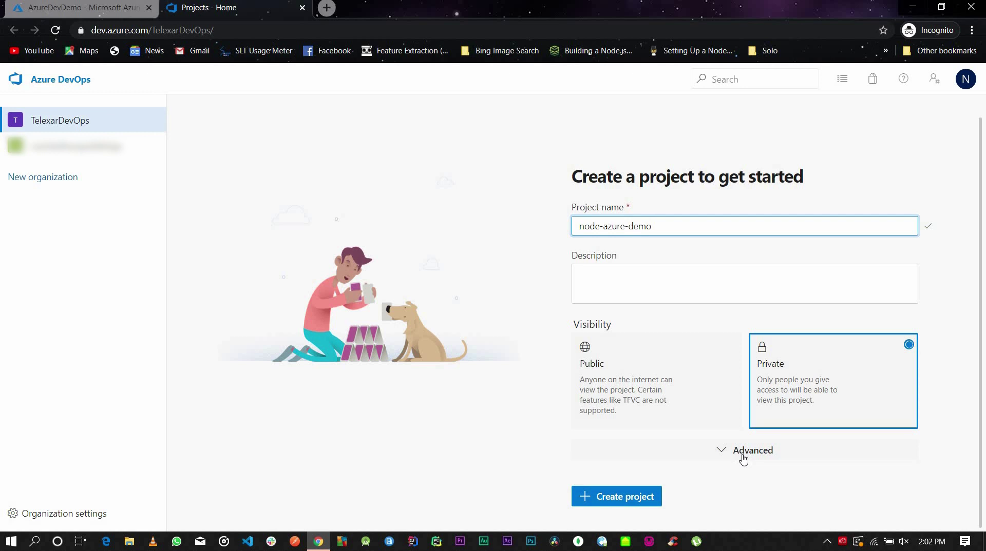
click(744, 459)
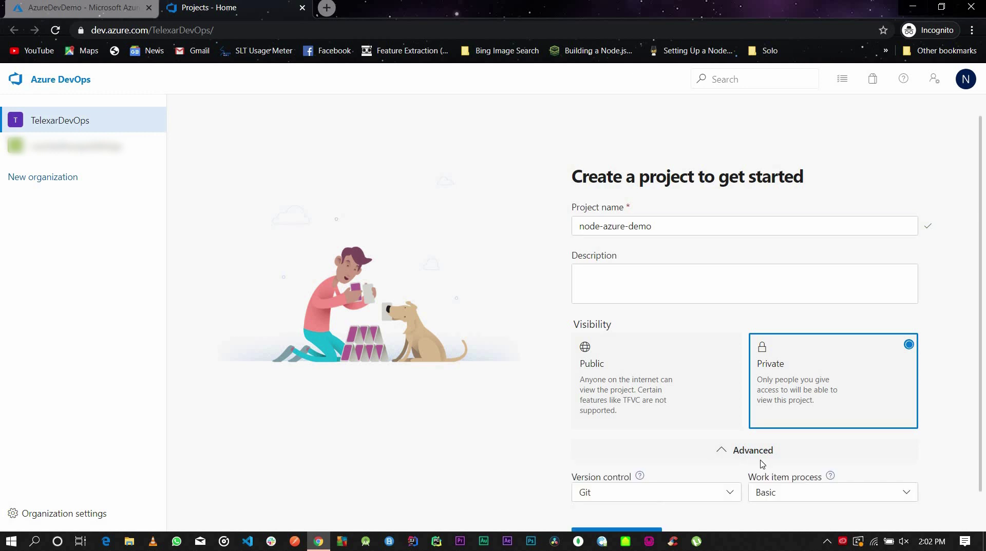
scroll(740, 463, down, 2)
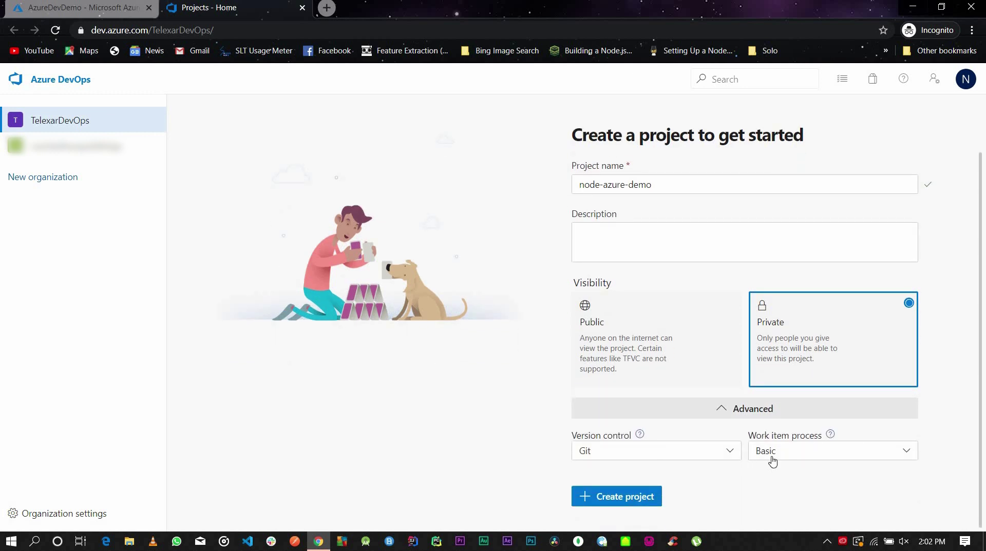
click(772, 462)
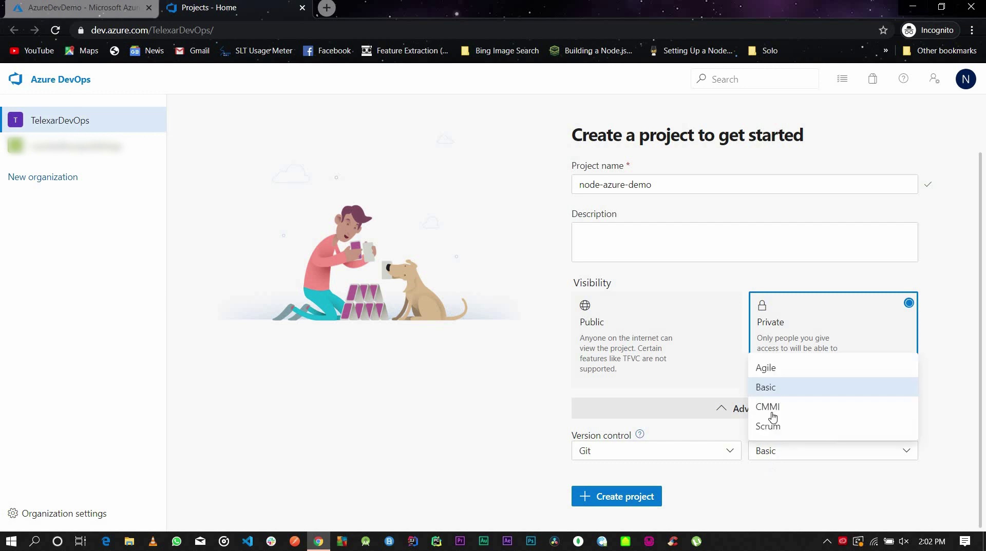
click(769, 378)
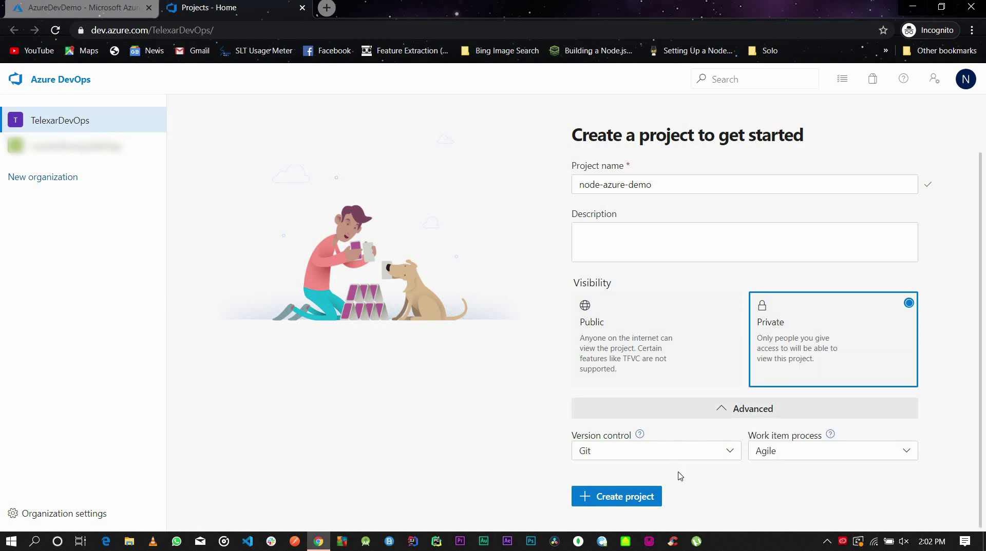
click(618, 504)
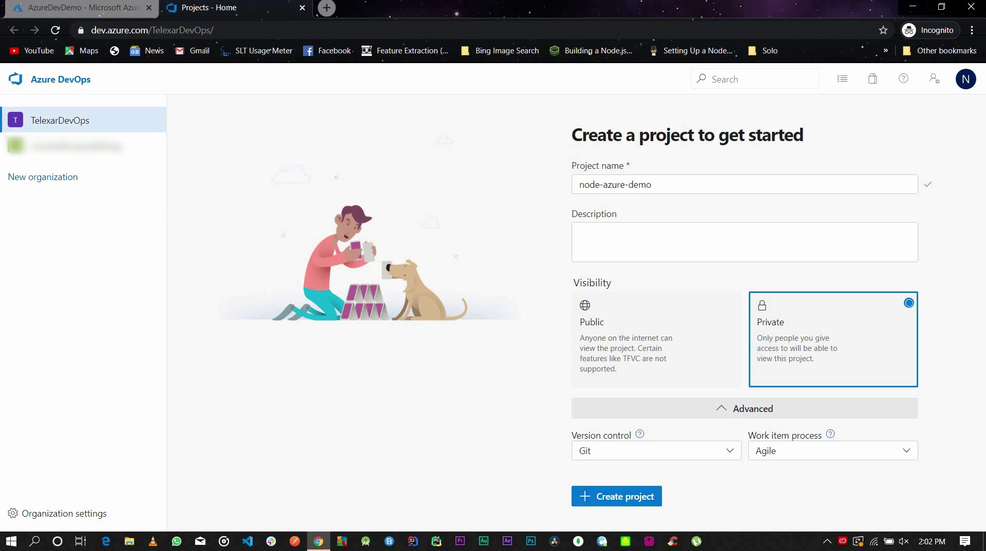
click(656, 498)
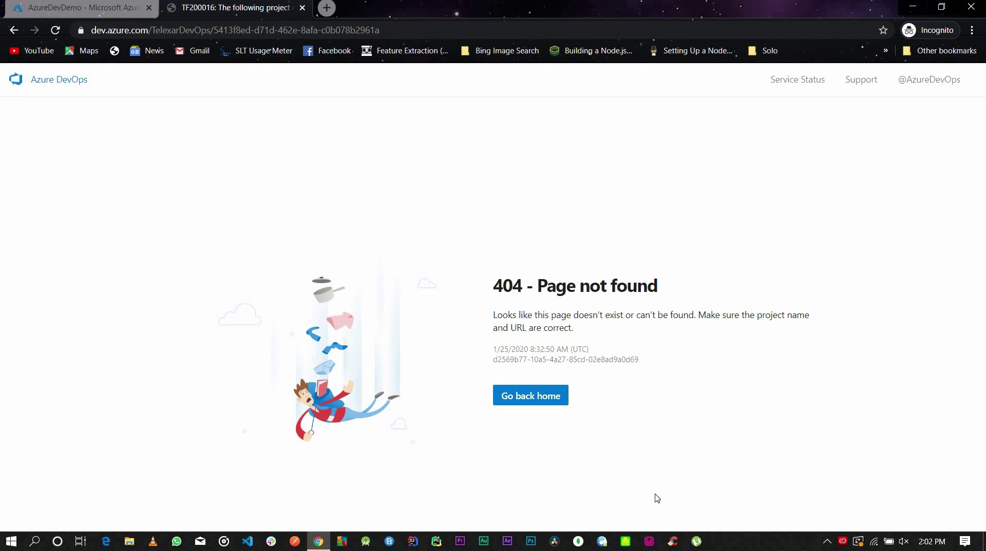
Return to the organization's projects, open node-azure-demo and start a new build pipeline
click(518, 399)
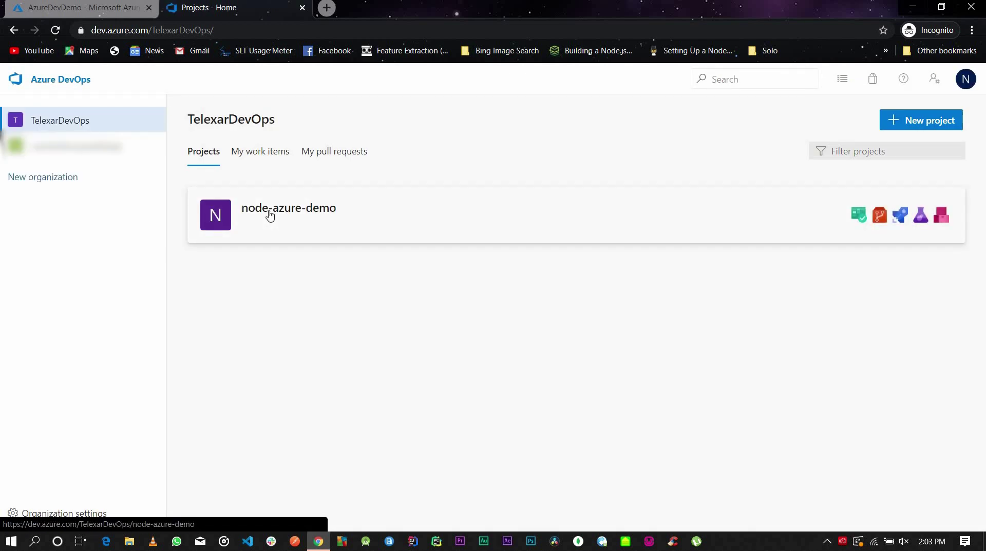
click(270, 211)
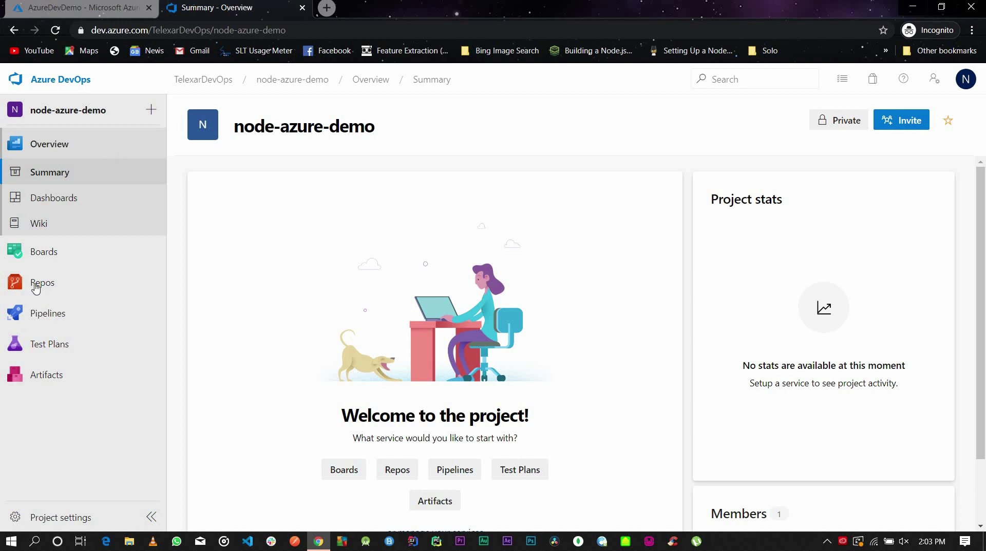
mouse_move(47, 326)
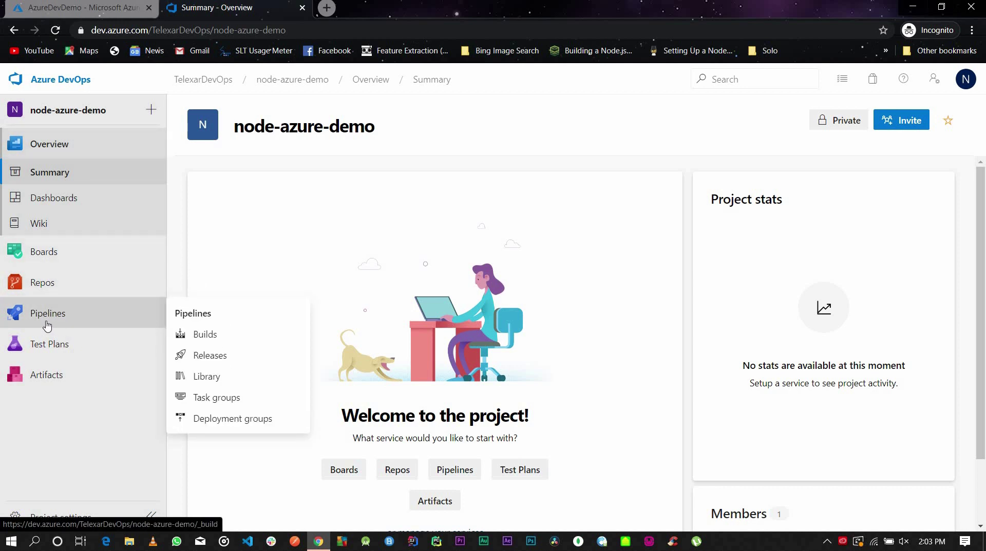
click(205, 334)
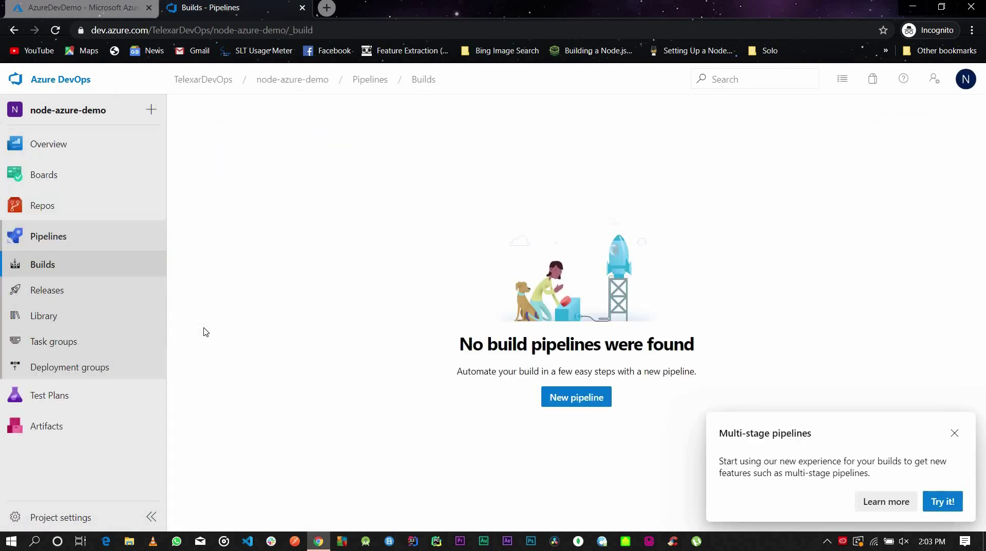
click(565, 400)
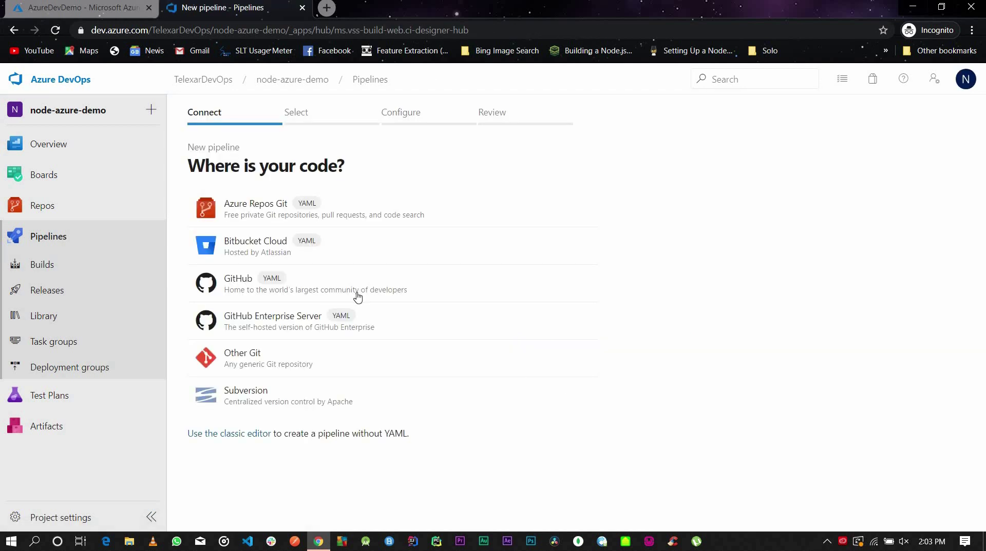
Connect the pipeline to GitHub, authorizing Azure Pipelines, and select the node-express-azure repository
click(245, 286)
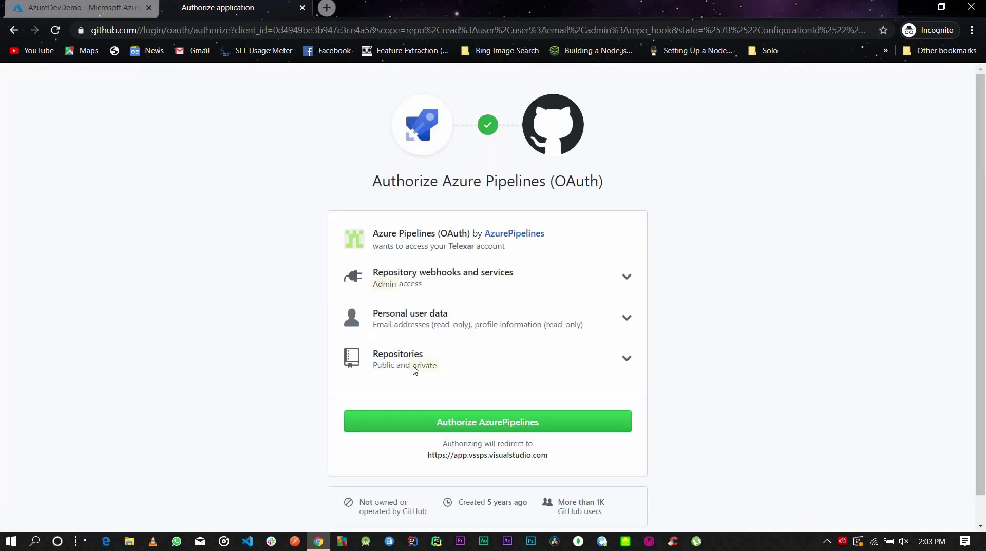
click(459, 421)
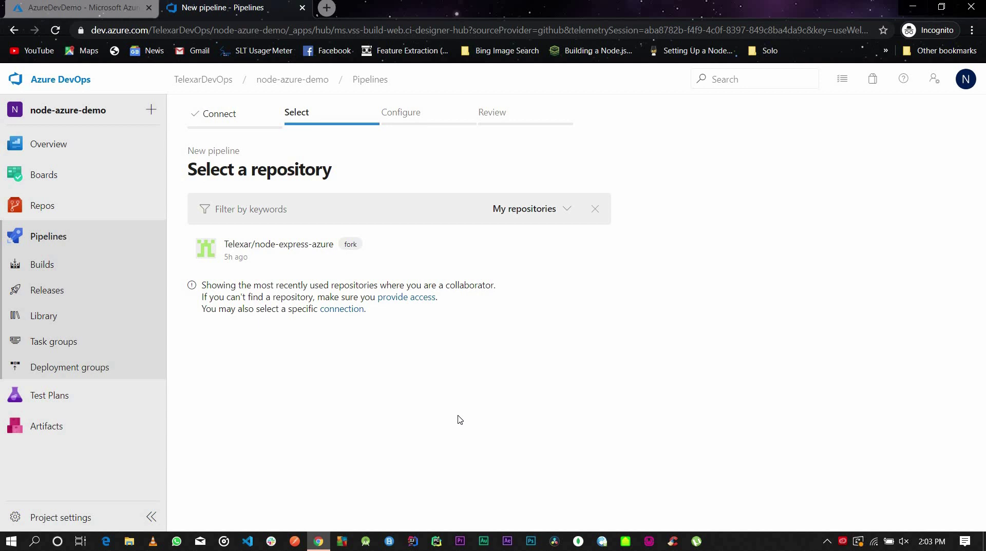
click(270, 251)
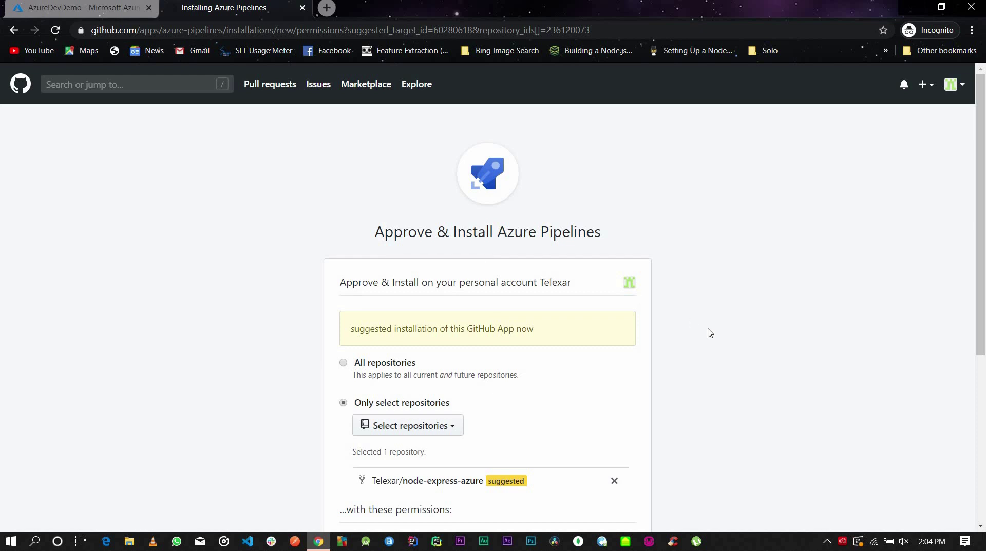
Approve and install Azure Pipelines for only the node-express-azure repository, and sign back in with the Microsoft account
scroll(688, 321, down, 2)
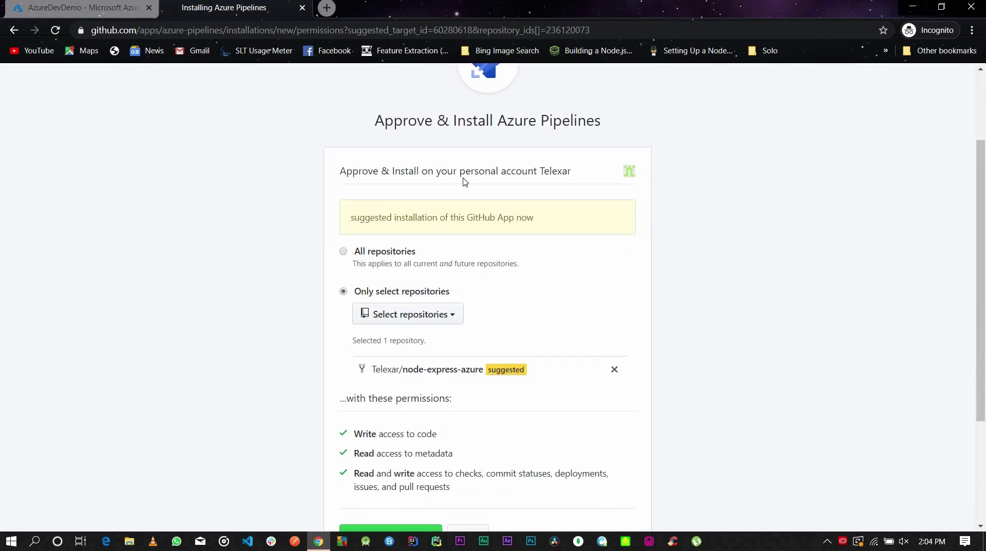
click(375, 321)
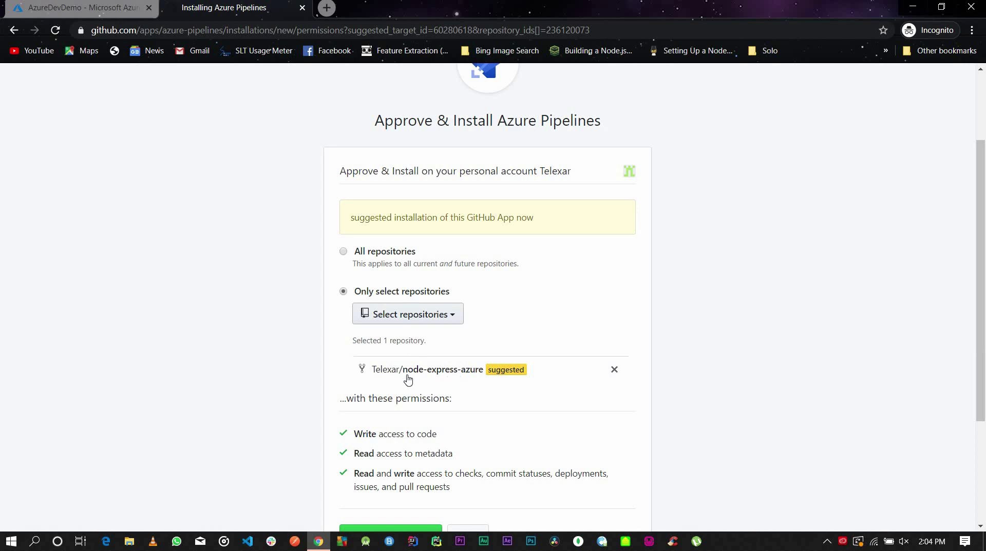
scroll(488, 389, down, 2)
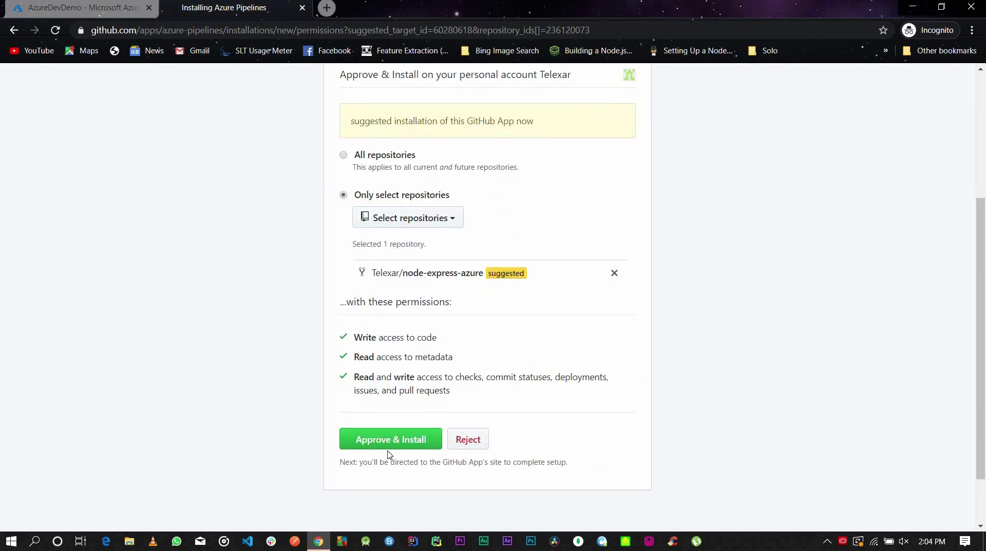
click(373, 444)
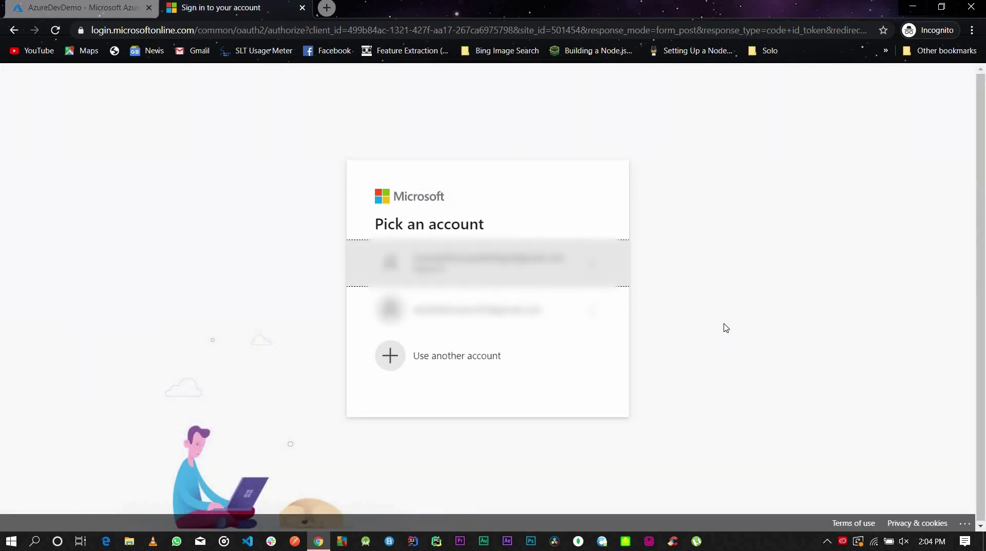
click(506, 269)
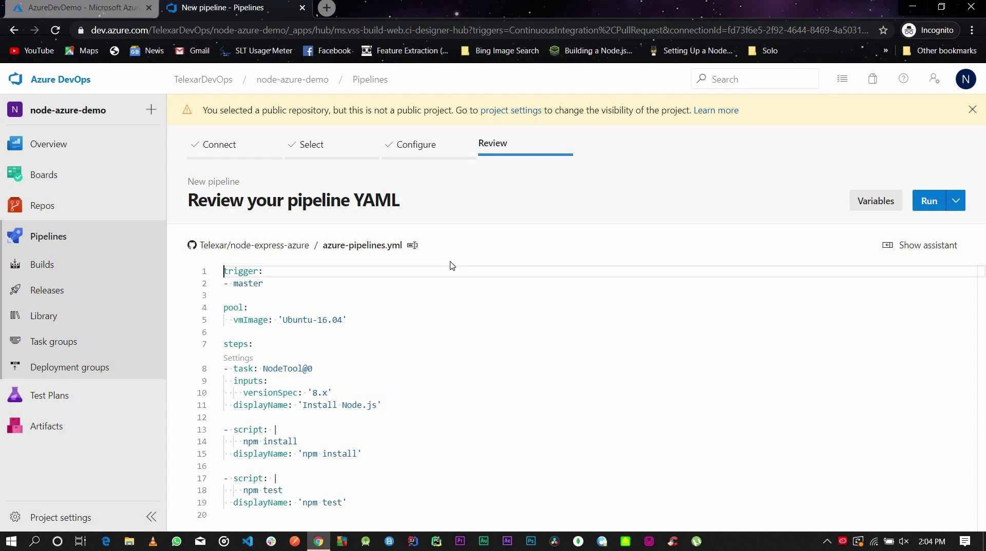
Review azure-pipelines.yml and run the pipeline, dismissing the multi-stage pipelines notice on the build page
scroll(432, 355, down, 5)
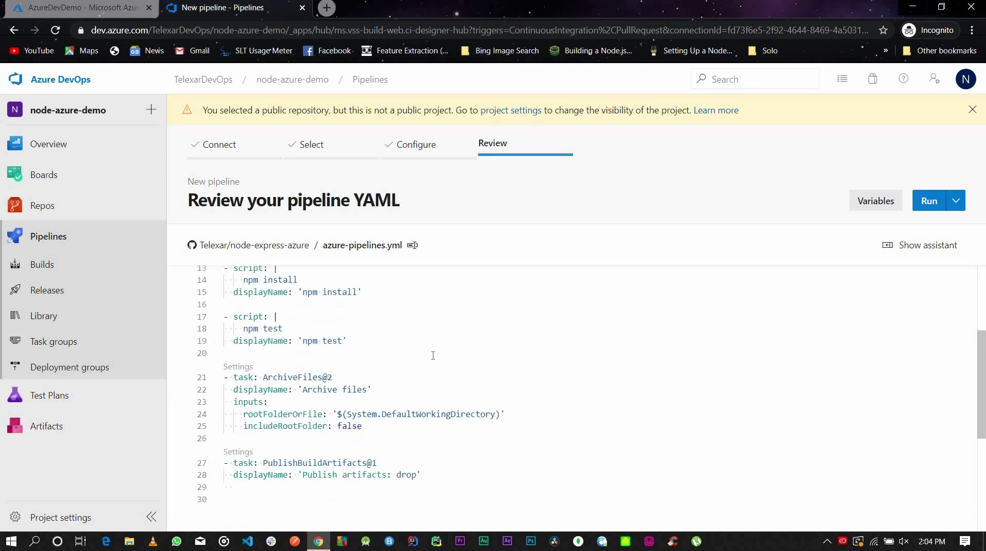
scroll(432, 356, up, 5)
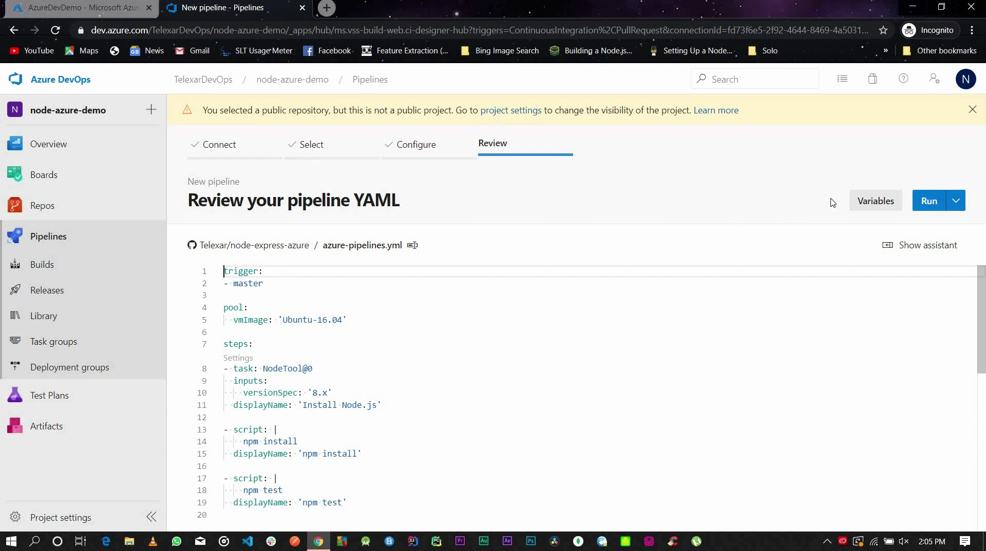
click(932, 202)
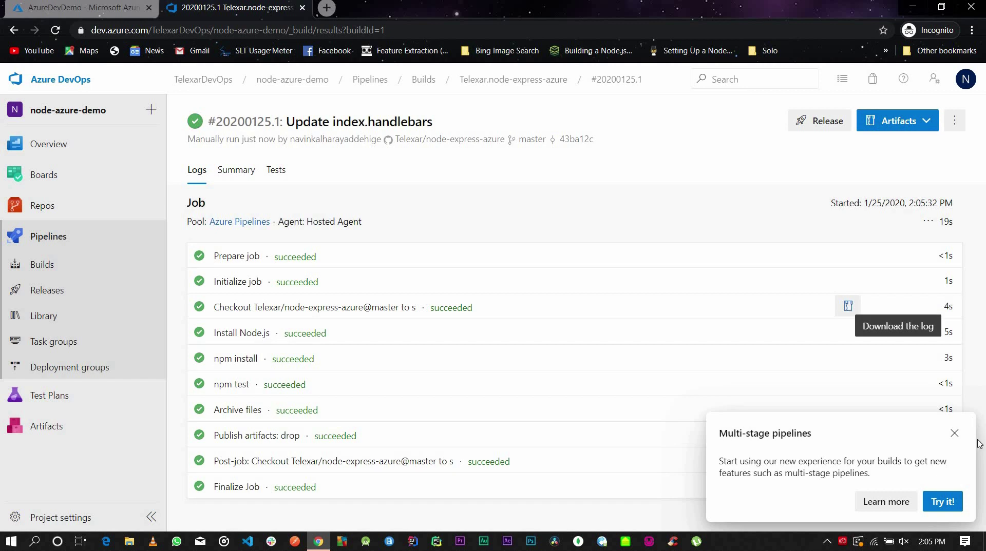
click(954, 434)
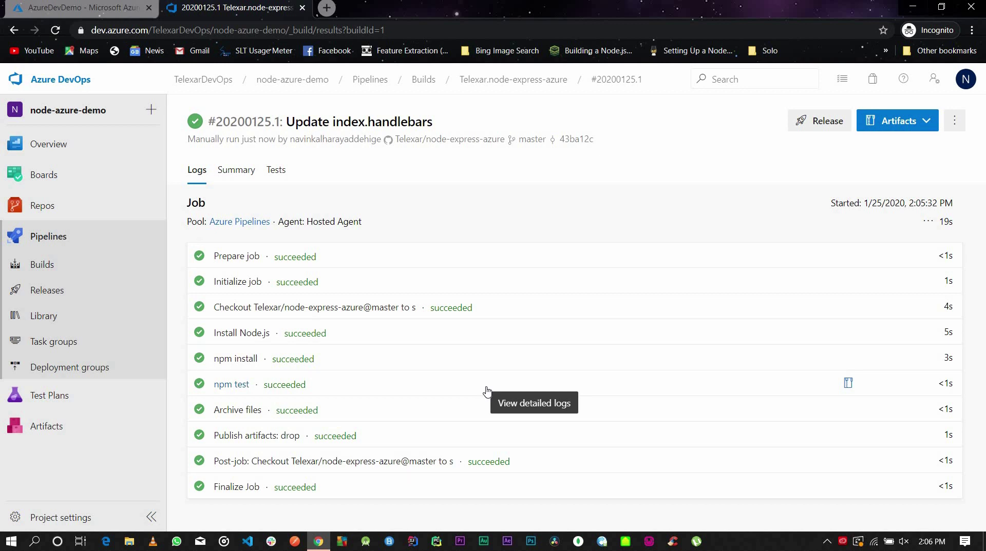
Create a release pipeline from the build with the Azure App Service deployment with slot template, and name its stage Development
click(812, 125)
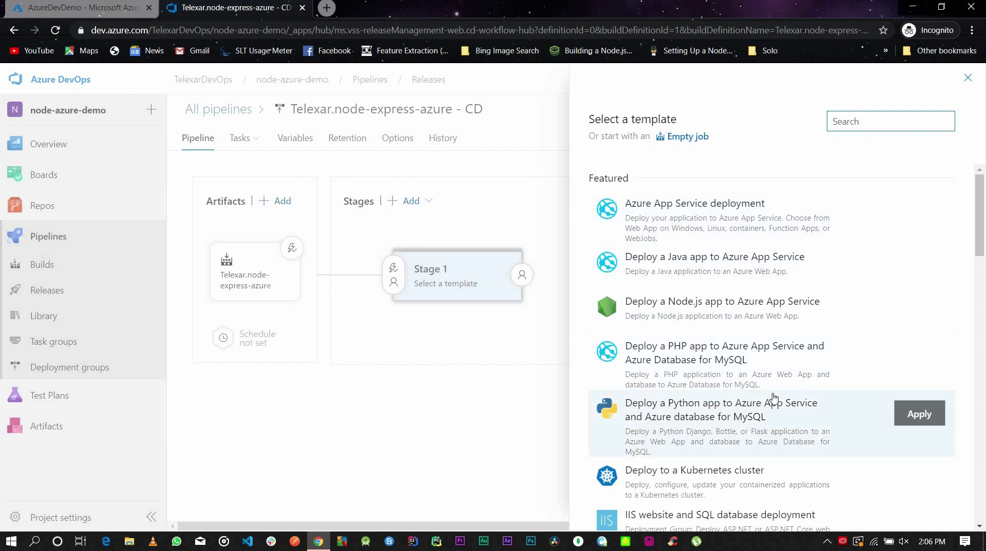
scroll(774, 398, down, 5)
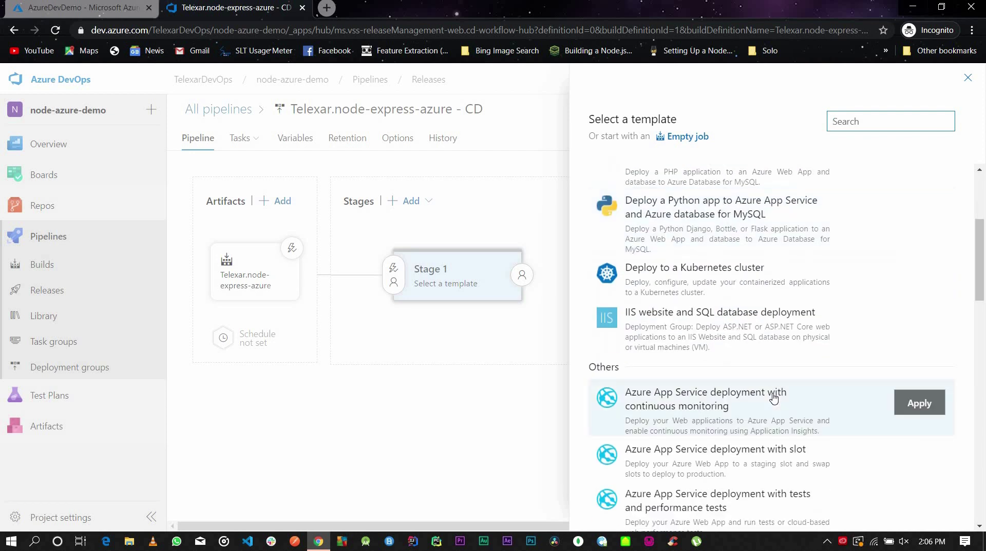
scroll(772, 398, down, 3)
scroll(770, 398, up, 3)
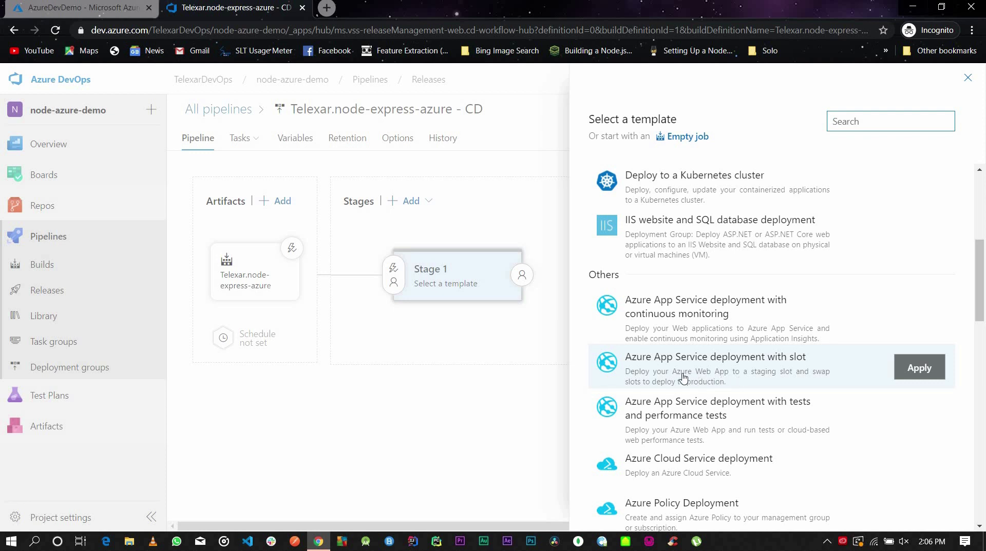
click(902, 375)
click(903, 375)
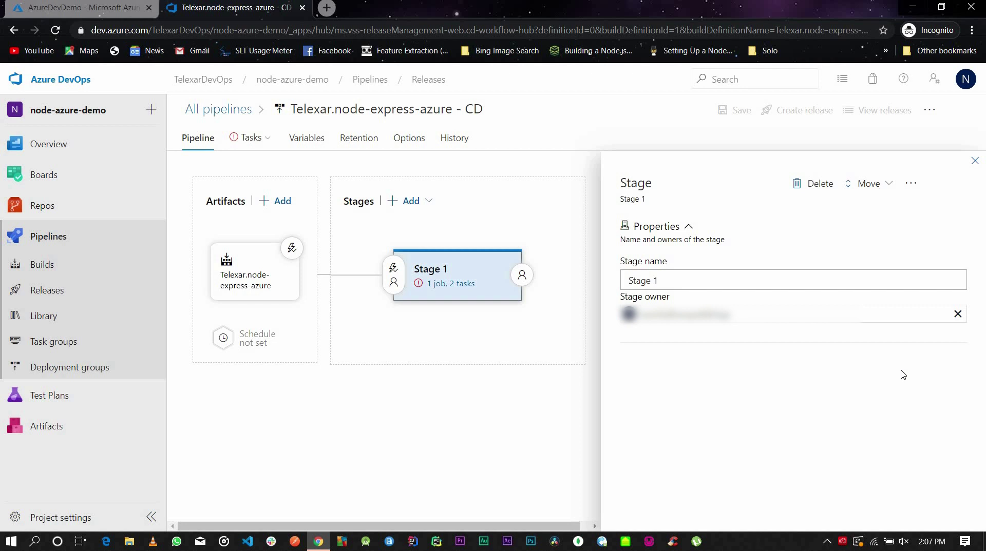
triple_click(724, 280)
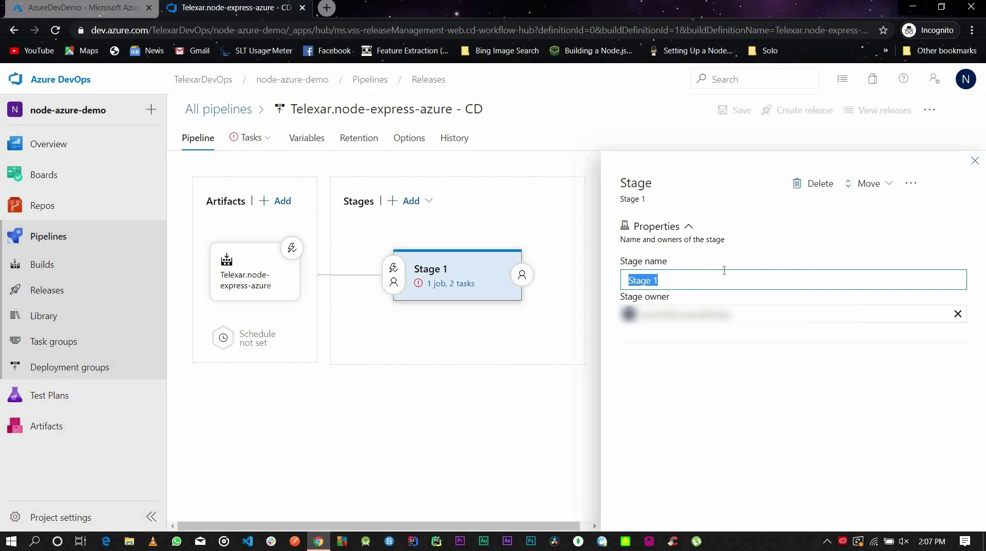
text(Development)
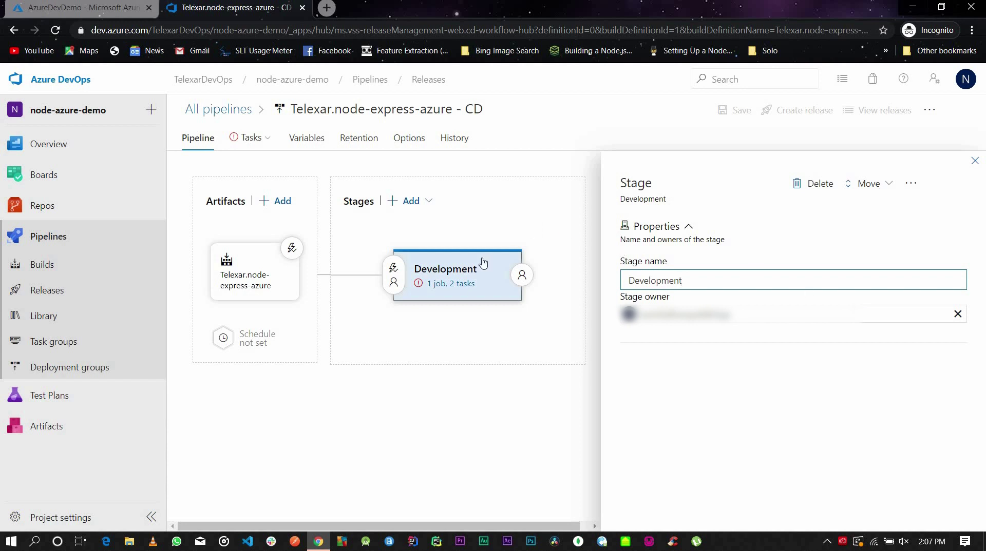
Open the Development stage's tasks and authorize the Pay-As-You-Go Azure subscription for them
mouse_move(473, 276)
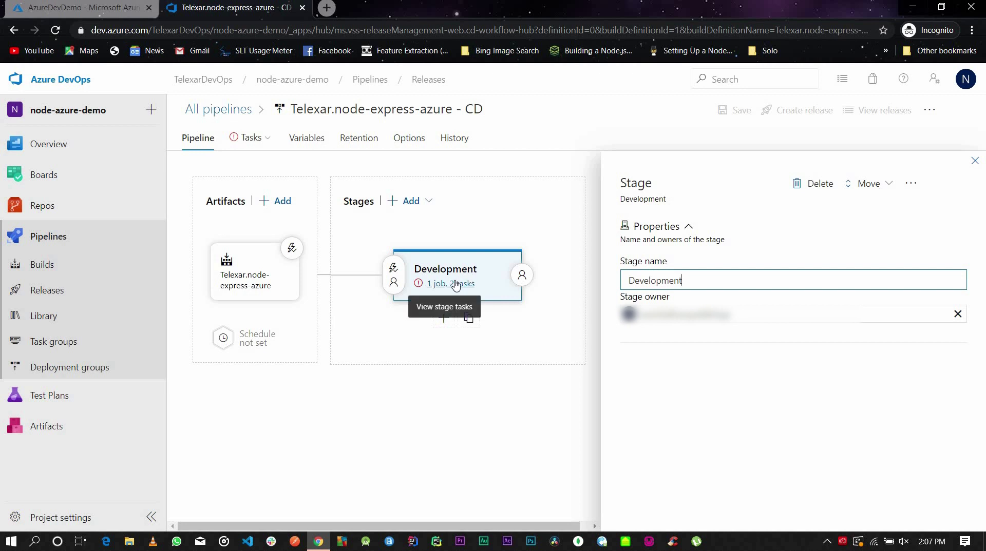
click(456, 284)
click(694, 259)
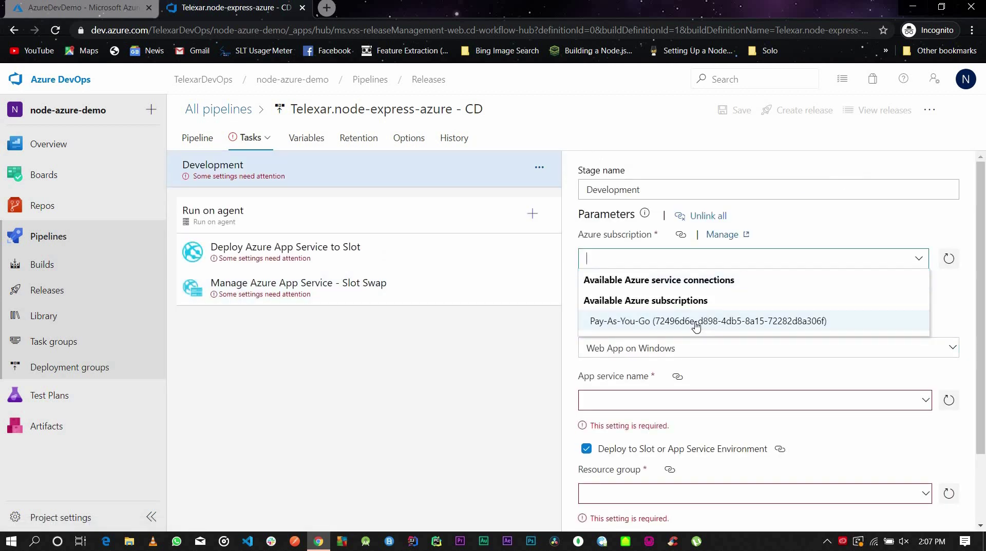
click(696, 321)
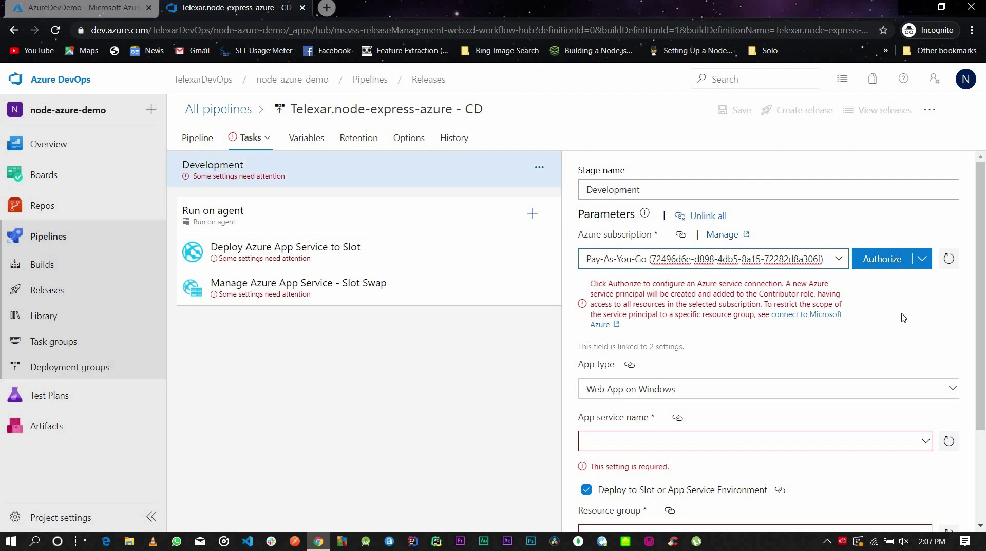
click(894, 264)
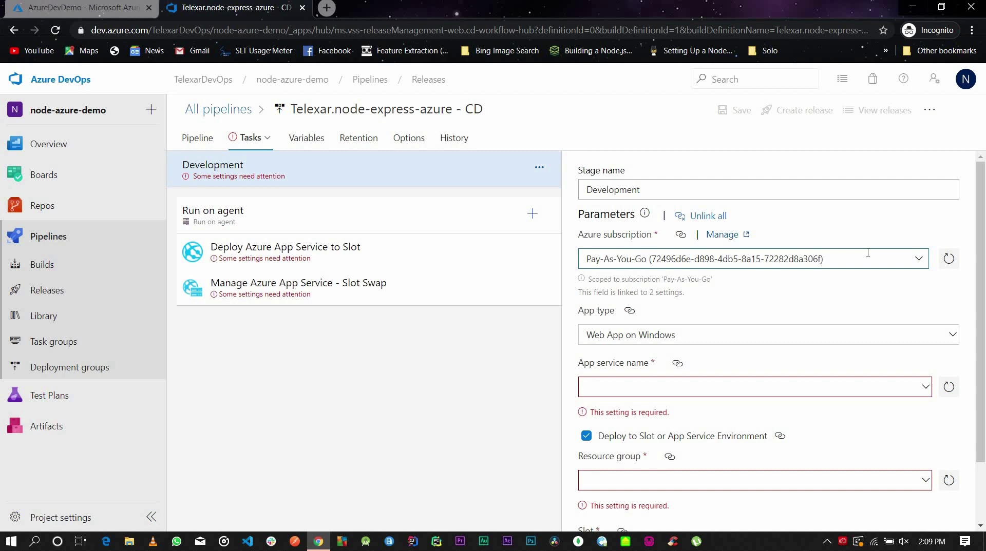
Set the Development stage's app type to Web App on Linux and its app service name to node-azure-demo
click(860, 340)
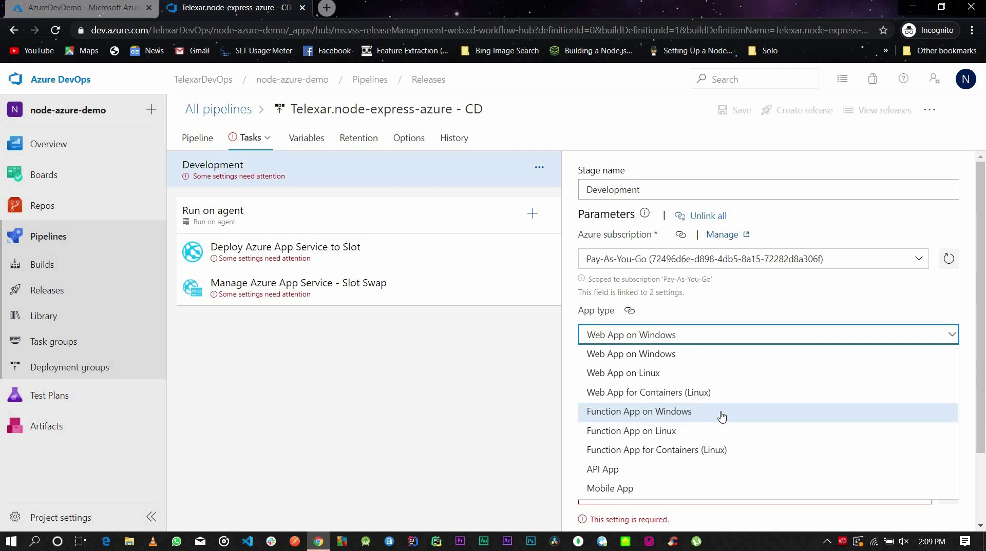
click(638, 382)
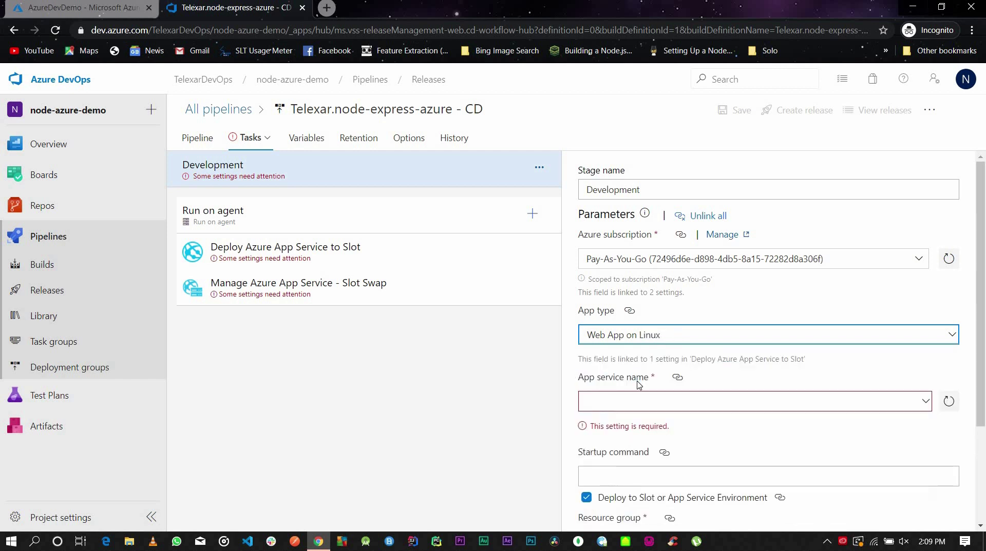
scroll(836, 271, down, 3)
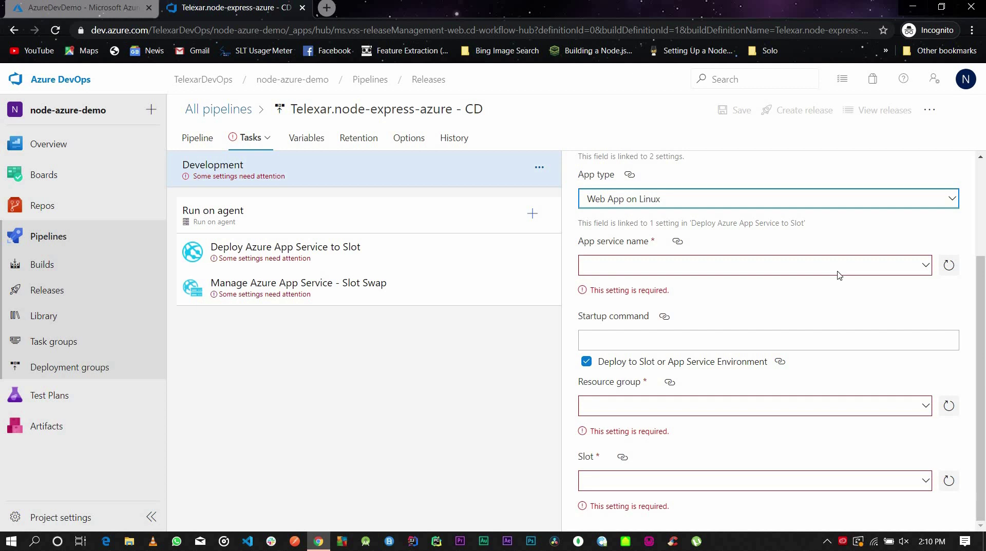
click(838, 269)
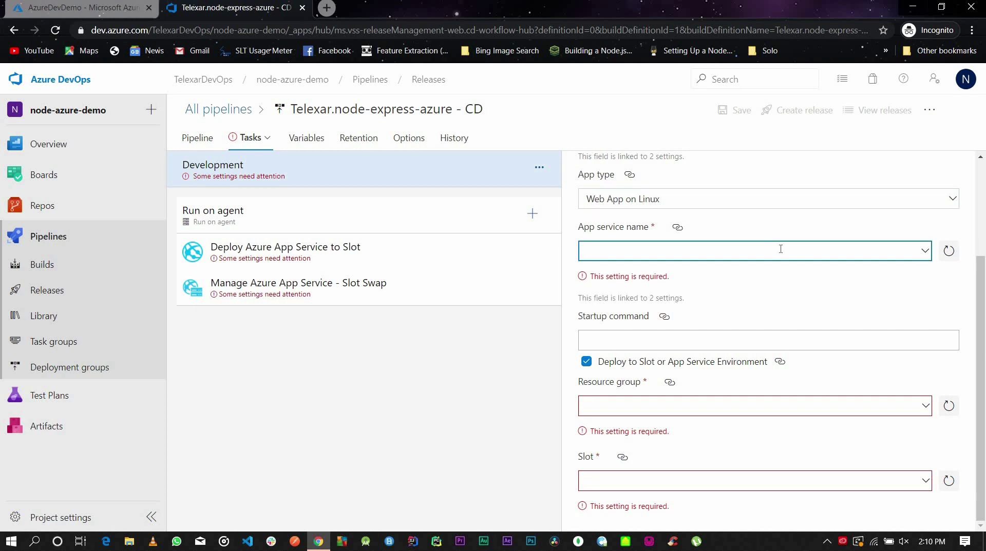
text(mpde-azure-demo)
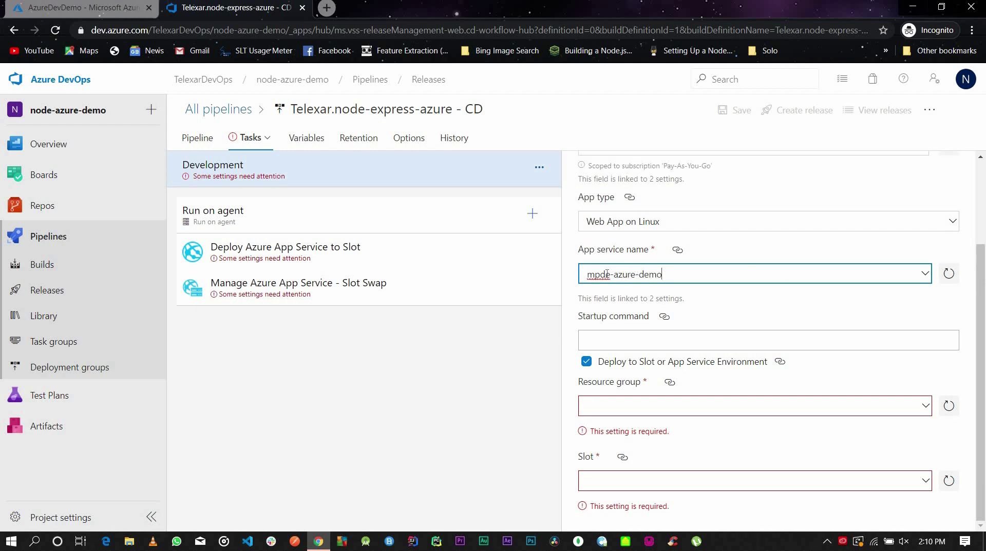
click(602, 274)
key(BackSpace)
key(BackSpace)
text(no)
Set the deployment's resource group to AzureDevDemo
click(923, 415)
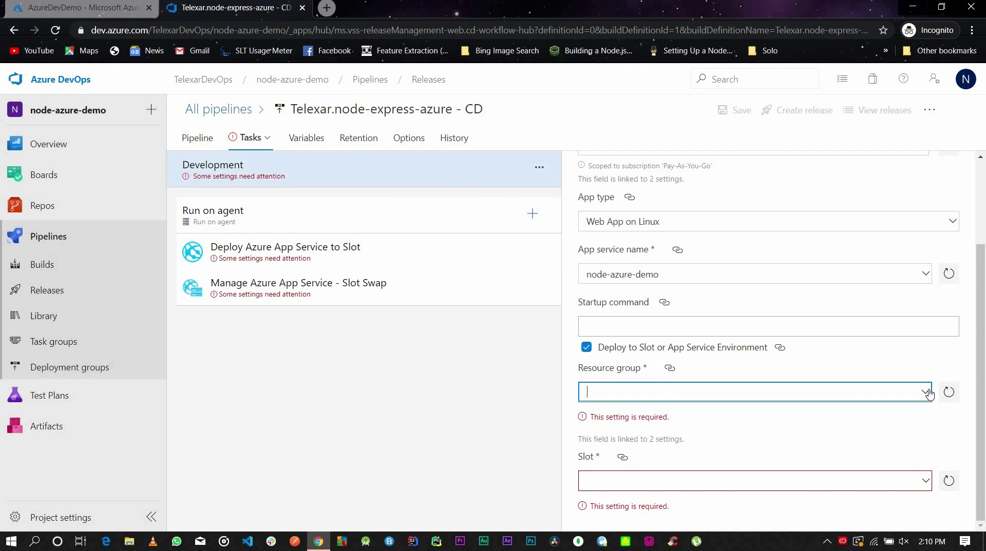
click(928, 394)
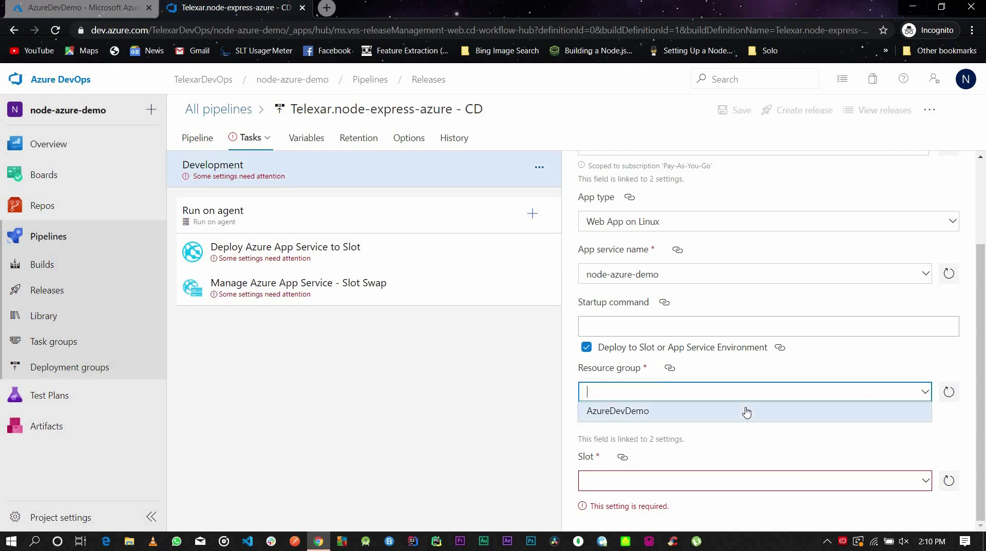
click(746, 411)
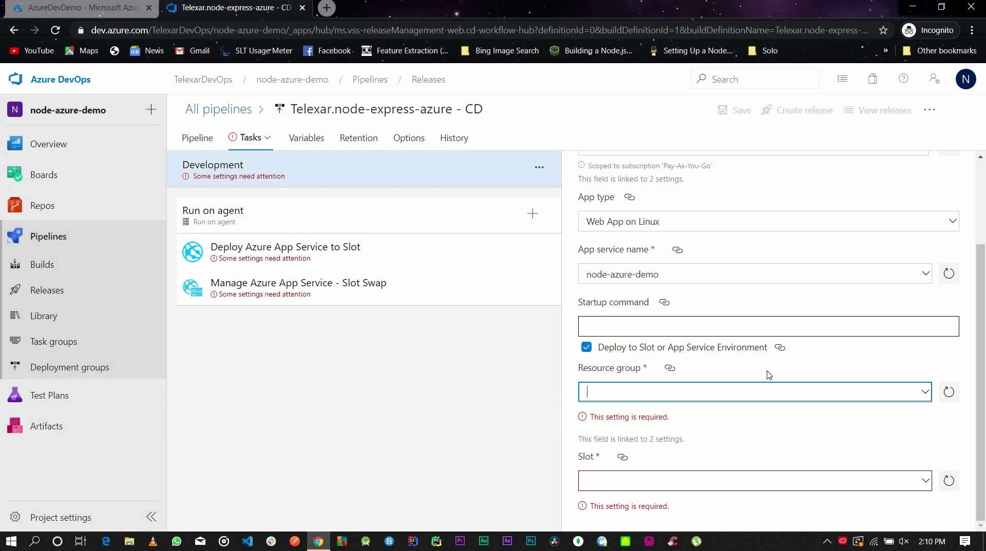
click(927, 394)
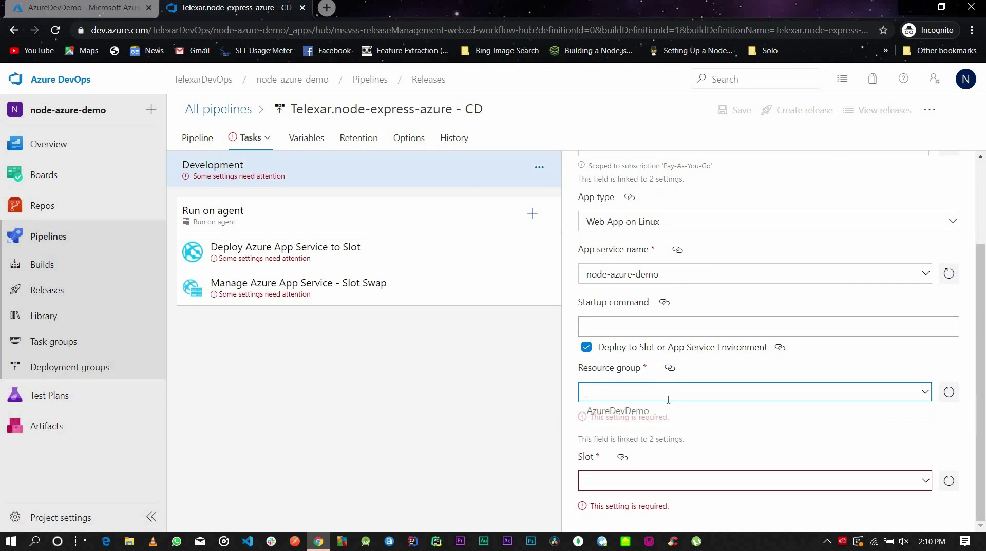
click(631, 411)
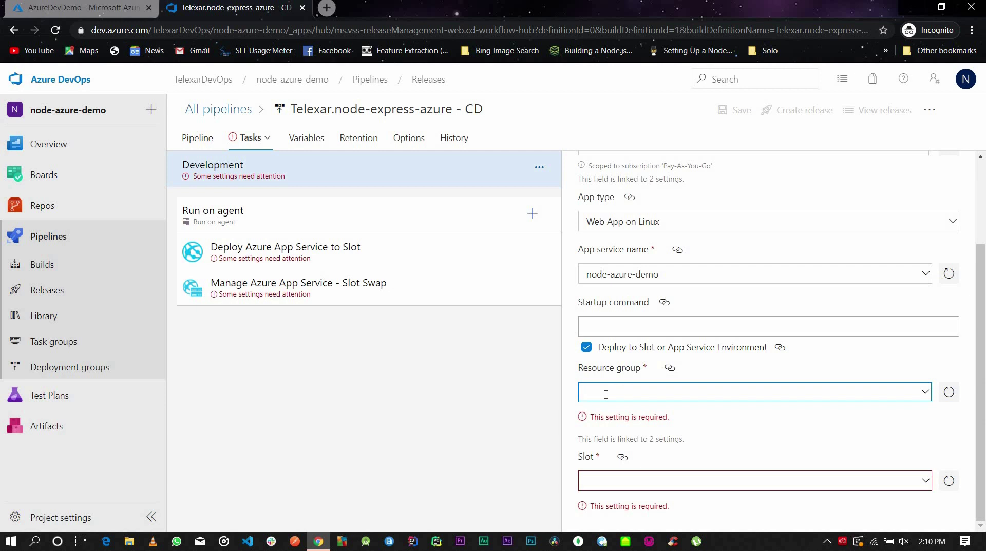
click(735, 361)
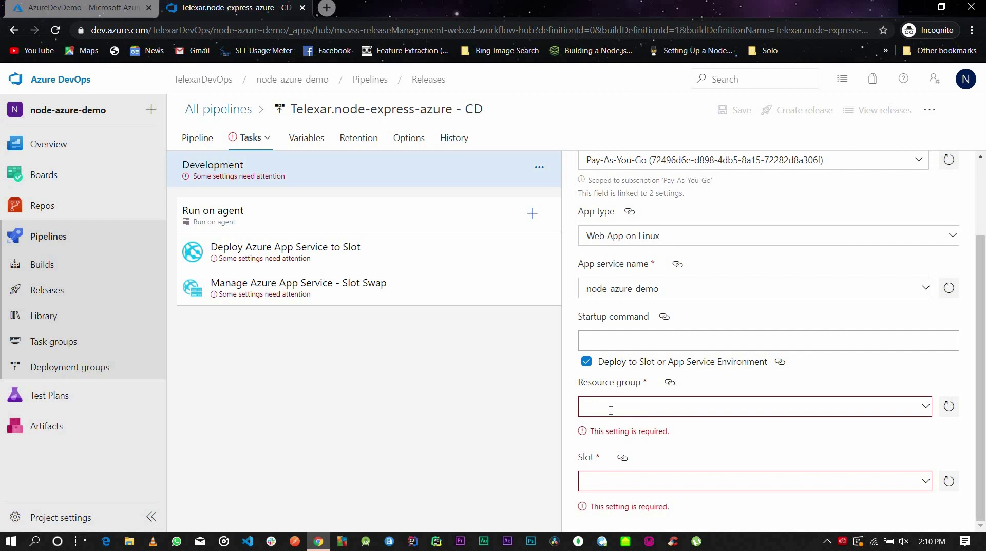
click(610, 410)
text(AzureDevDemo)
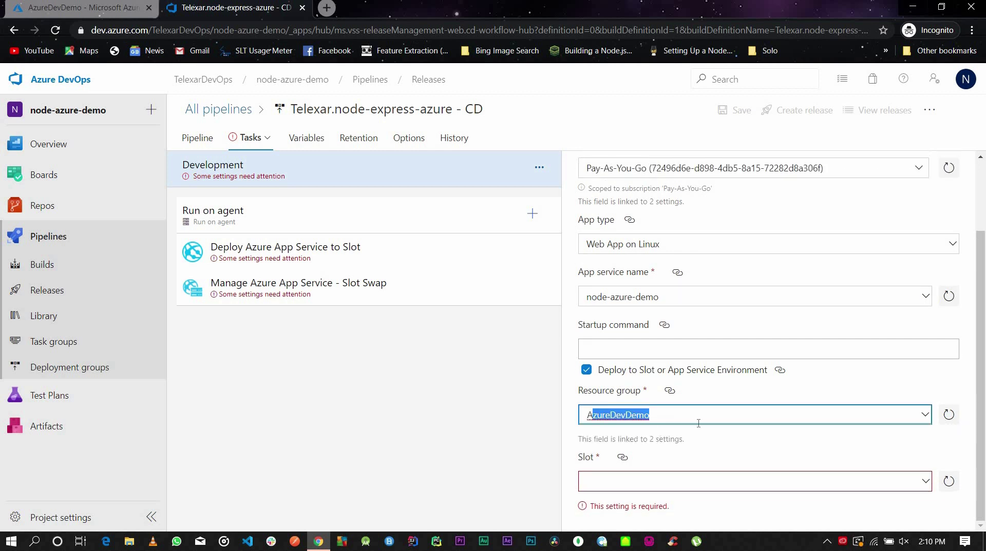
click(925, 418)
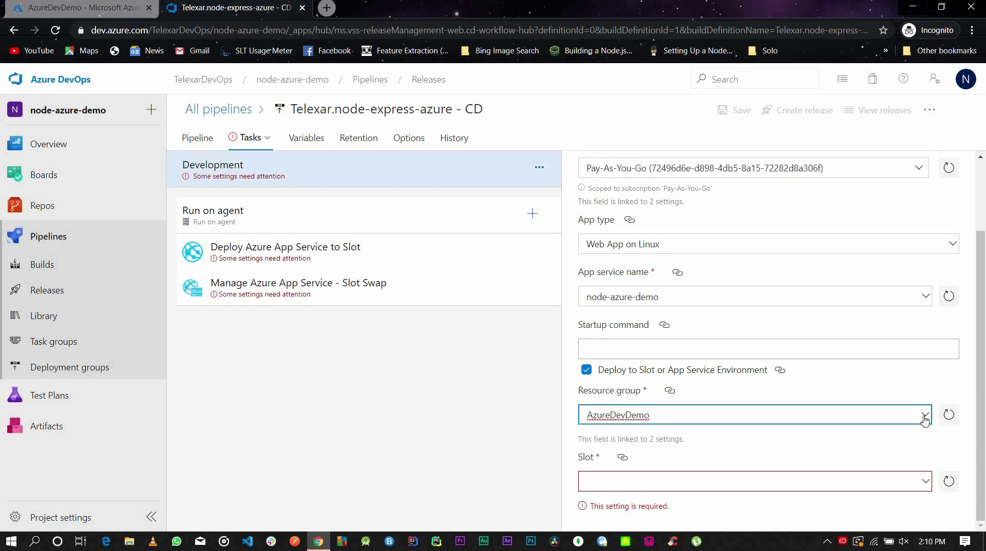
click(647, 436)
Set the deployment slot to dev
click(928, 487)
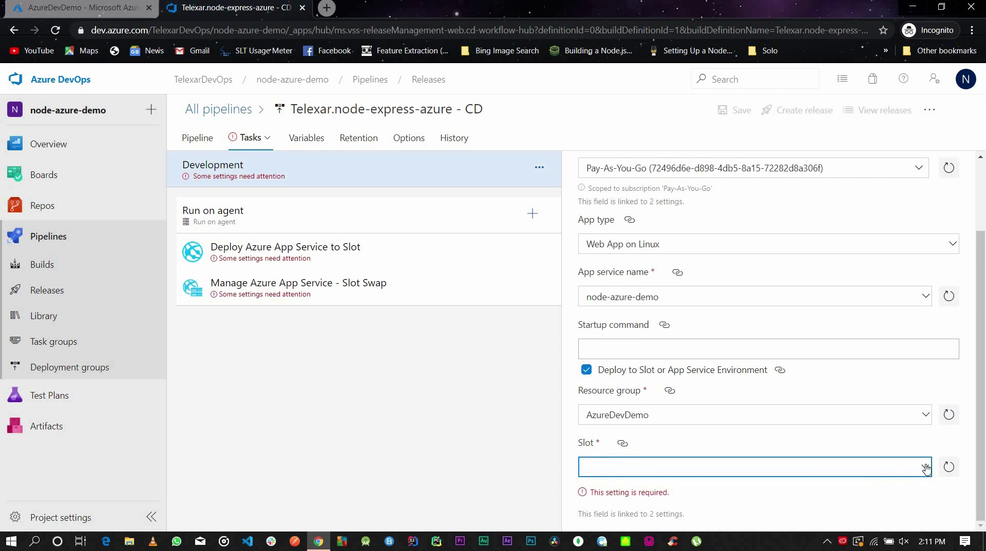
click(926, 469)
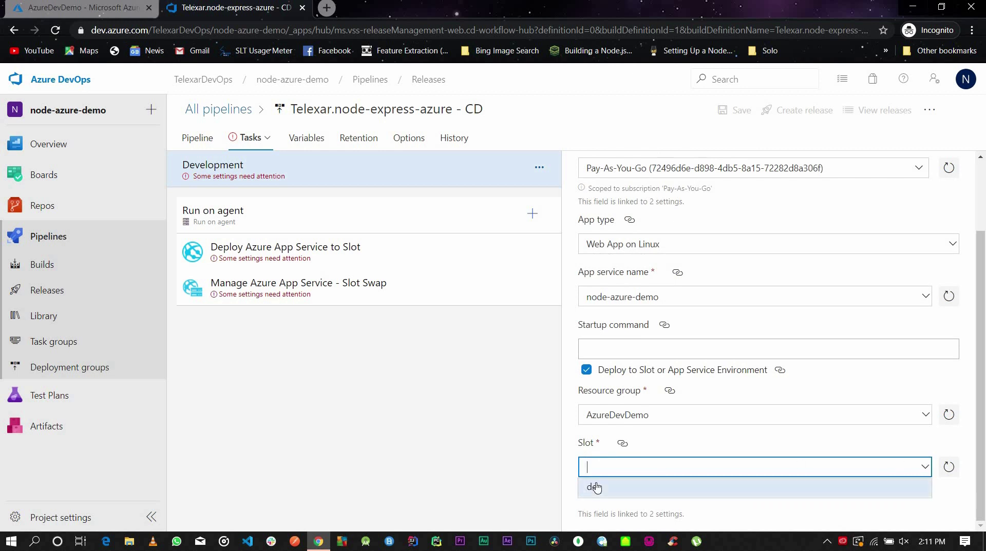
click(596, 487)
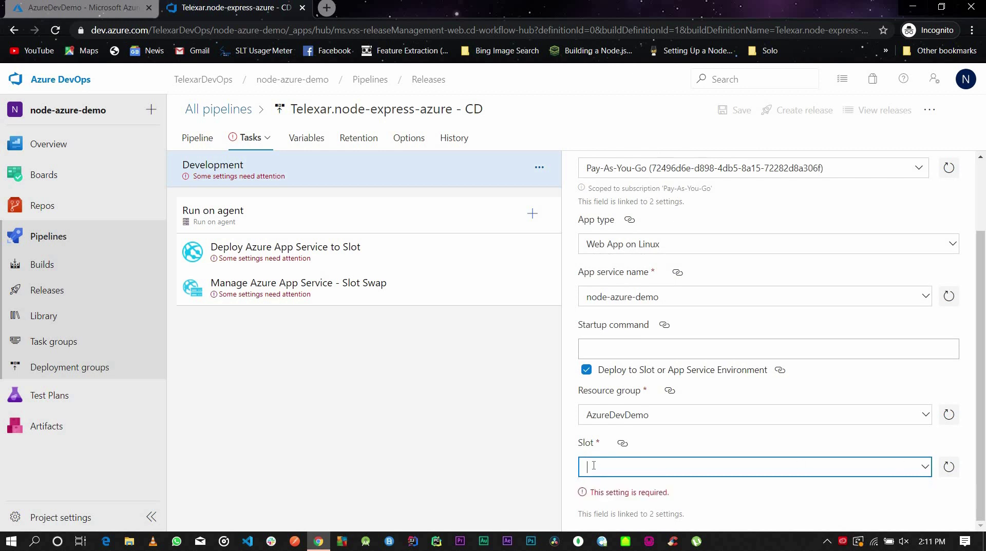
text(dev)
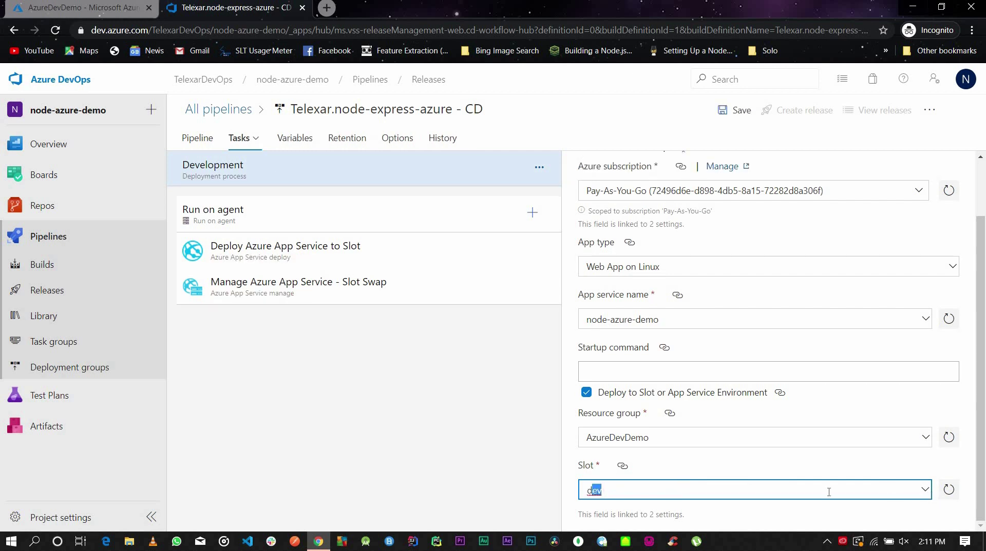
click(686, 509)
click(679, 468)
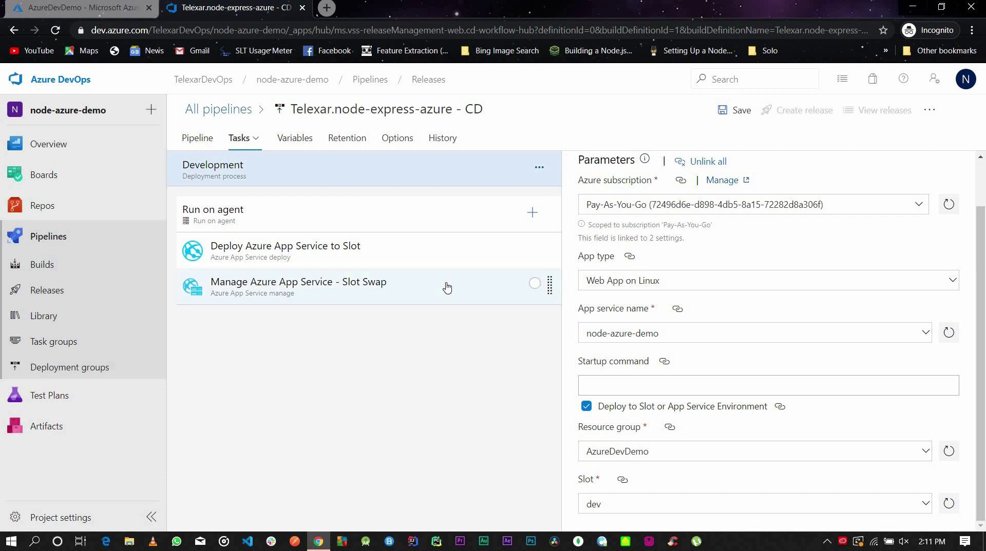
Remove the Manage Azure App Service - Slot Swap task and review the settings of the Deploy Azure App Service to Slot task
click(425, 291)
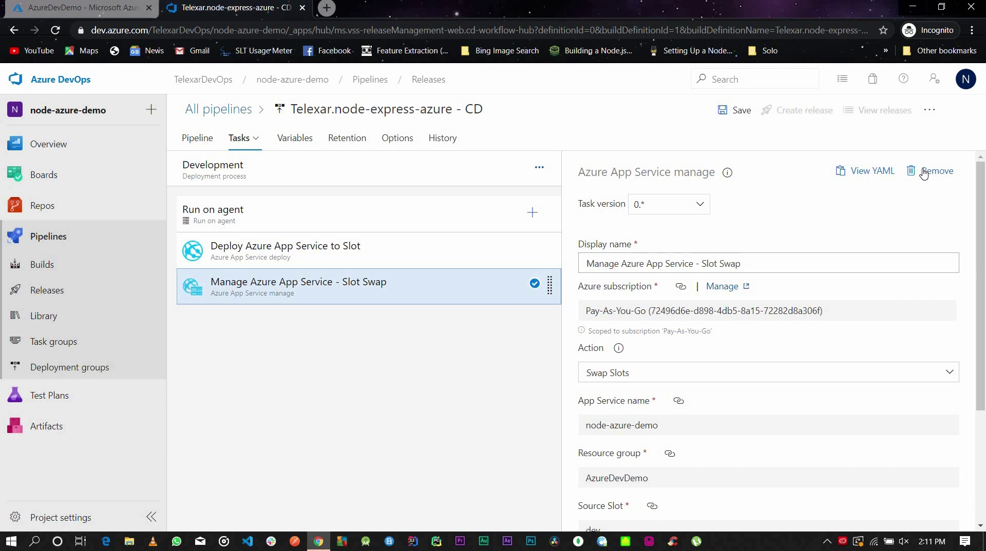
click(924, 174)
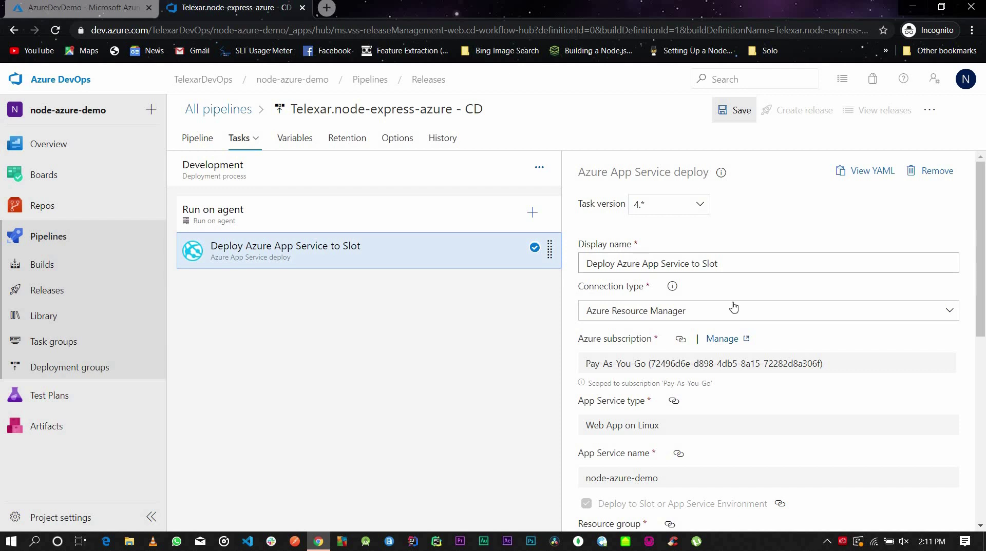
scroll(733, 308, down, 2)
scroll(734, 307, down, 5)
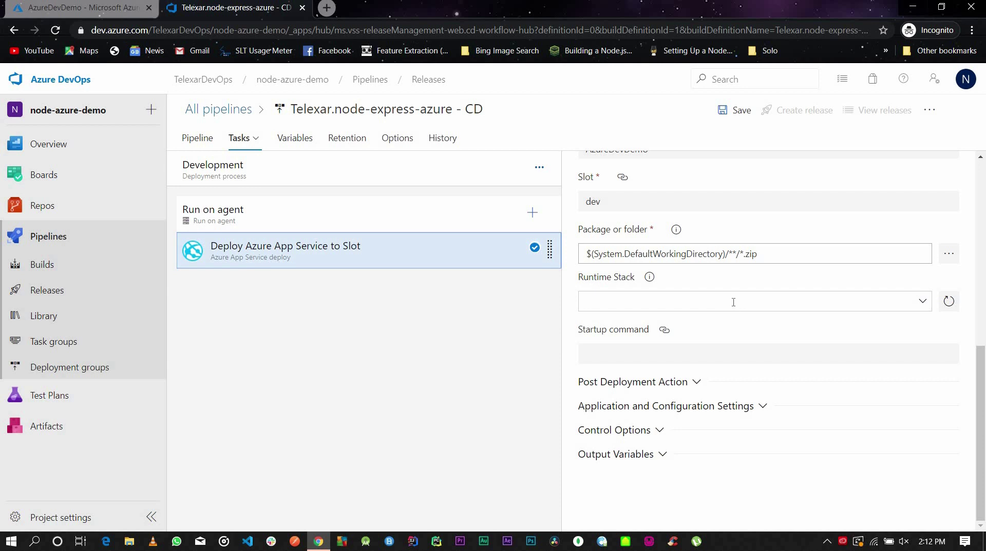
scroll(734, 307, up, 7)
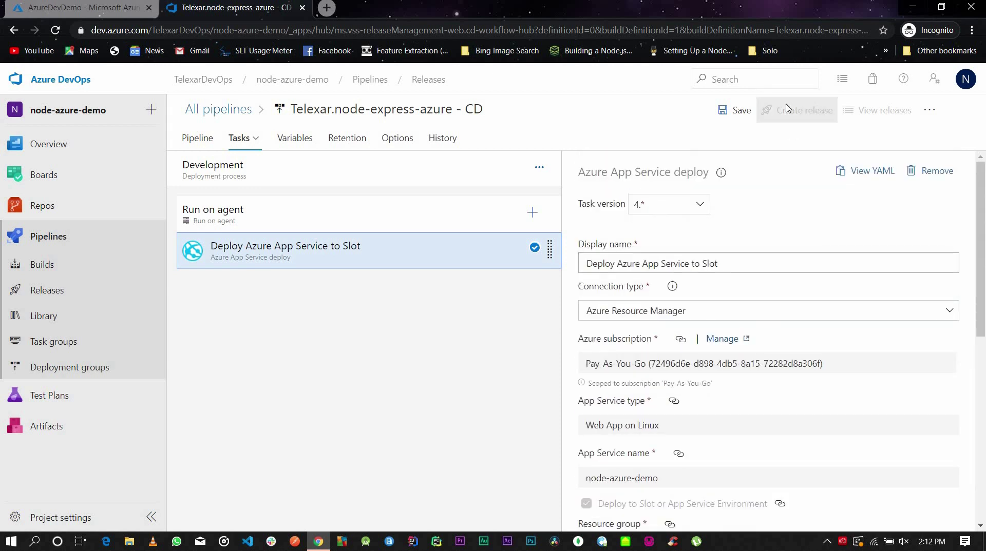
Save the release pipeline in the All pipelines folder and inspect the build artifact's continuous deployment trigger
click(735, 110)
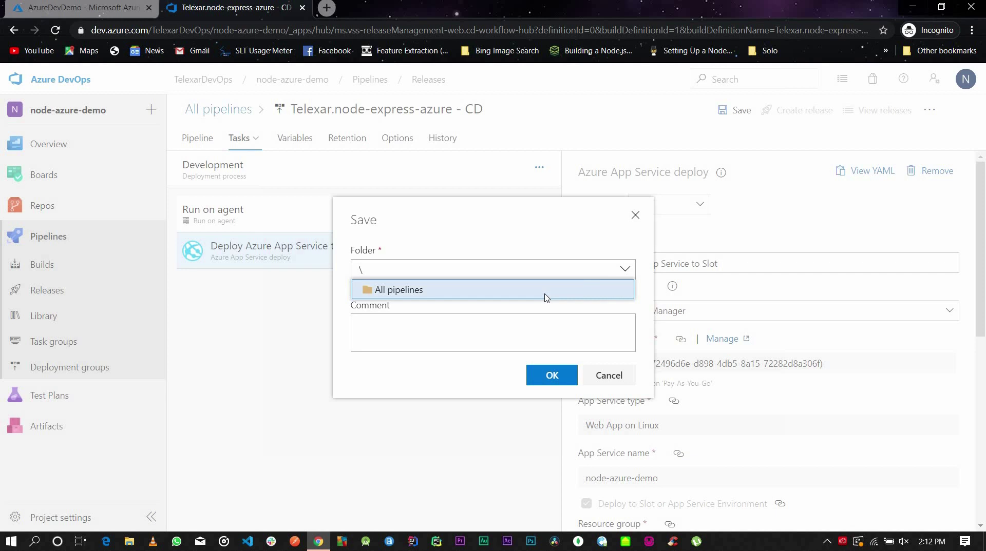
click(546, 298)
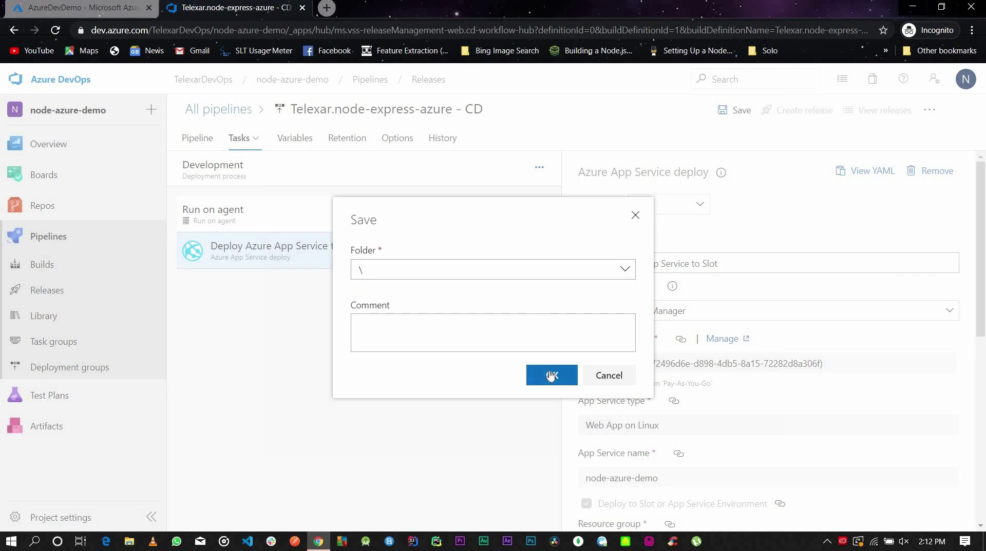
click(551, 376)
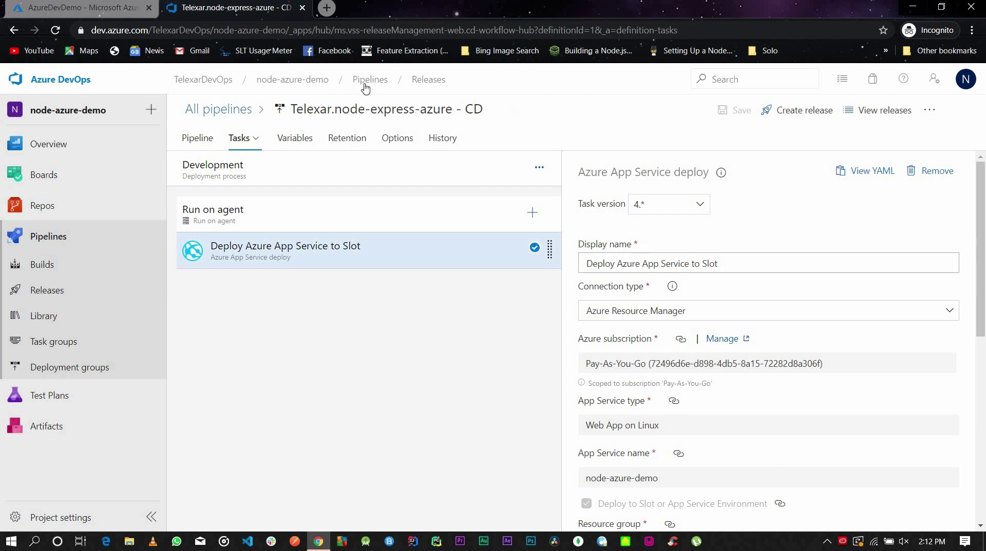
click(198, 139)
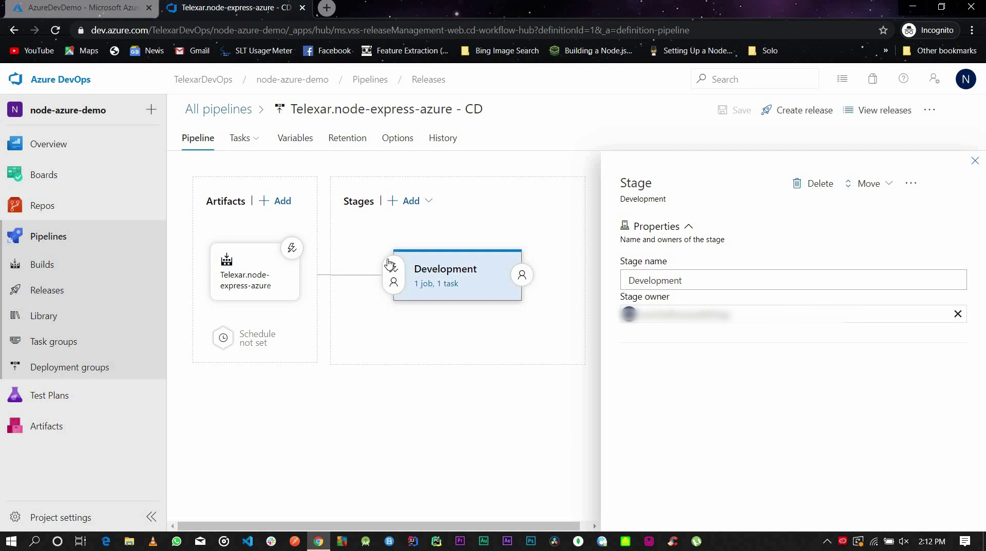
click(291, 251)
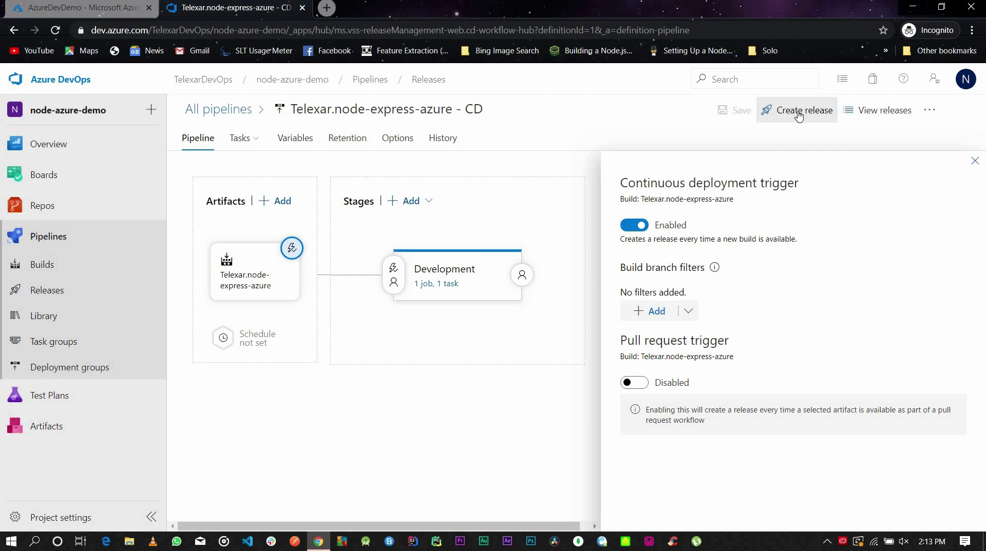
Create a release from build version 20200125.1 and open its summary page, dismissing the introduction to the new page
click(796, 115)
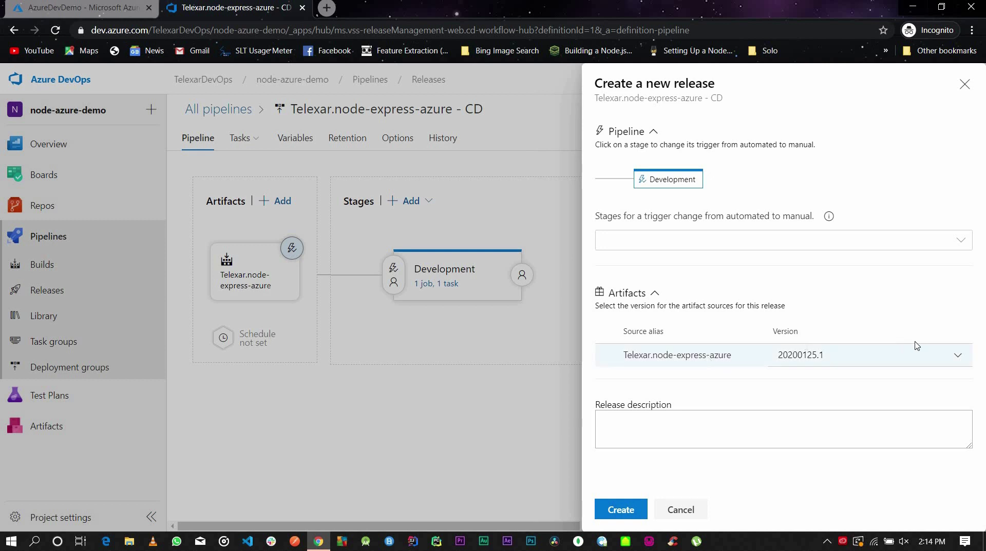
click(614, 511)
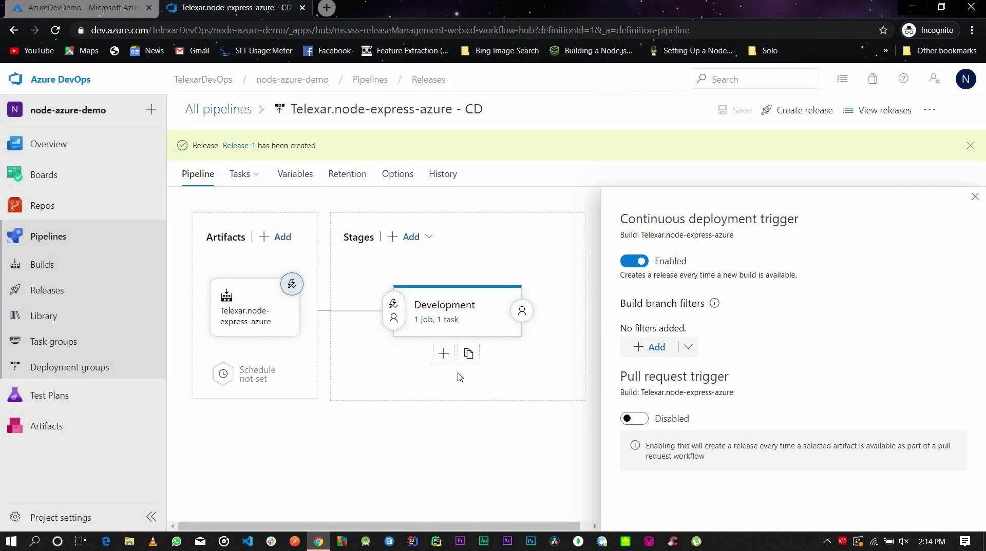
click(241, 148)
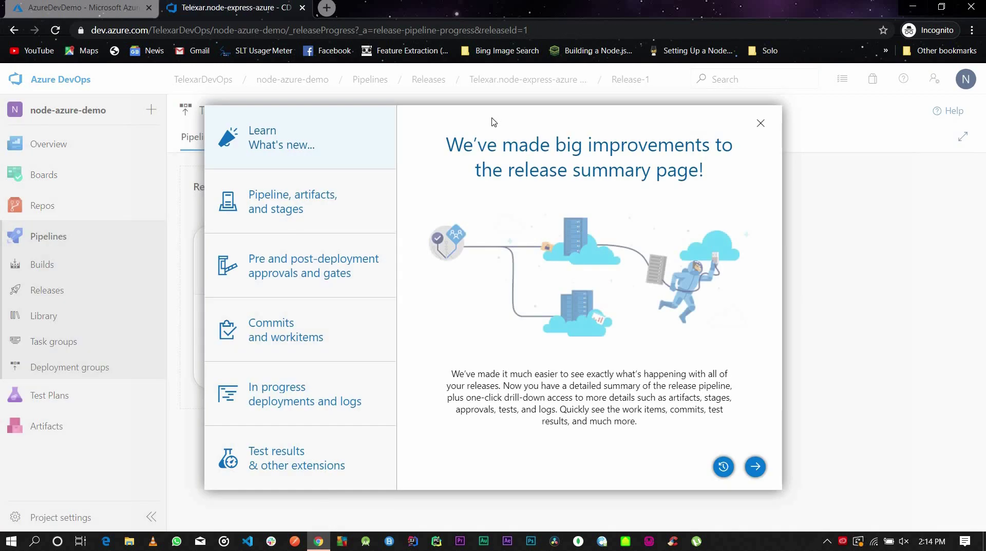
click(760, 123)
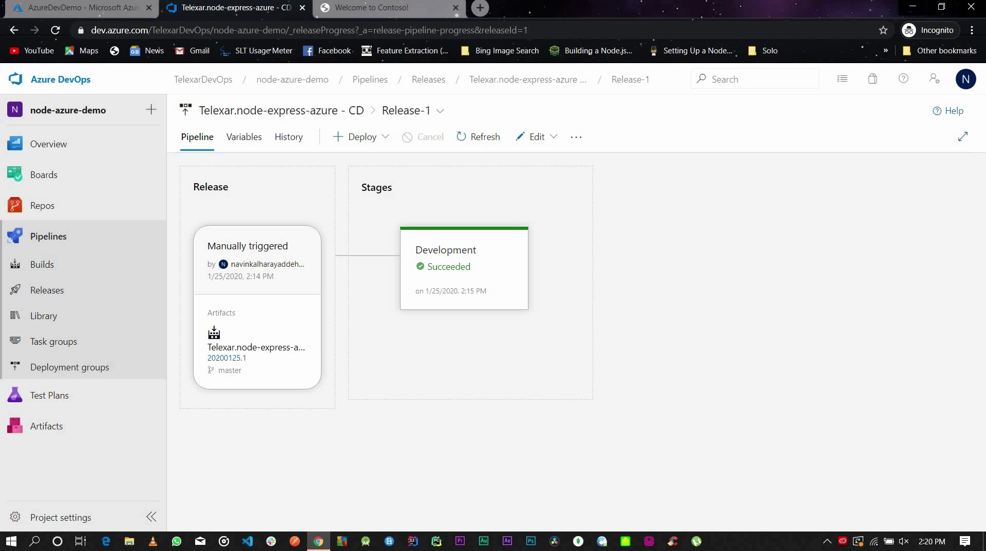
Check the deployed site at node-azure-demo-dev.azurewebsites.net, and return to Azure DevOps to view the project's releases list
click(336, 7)
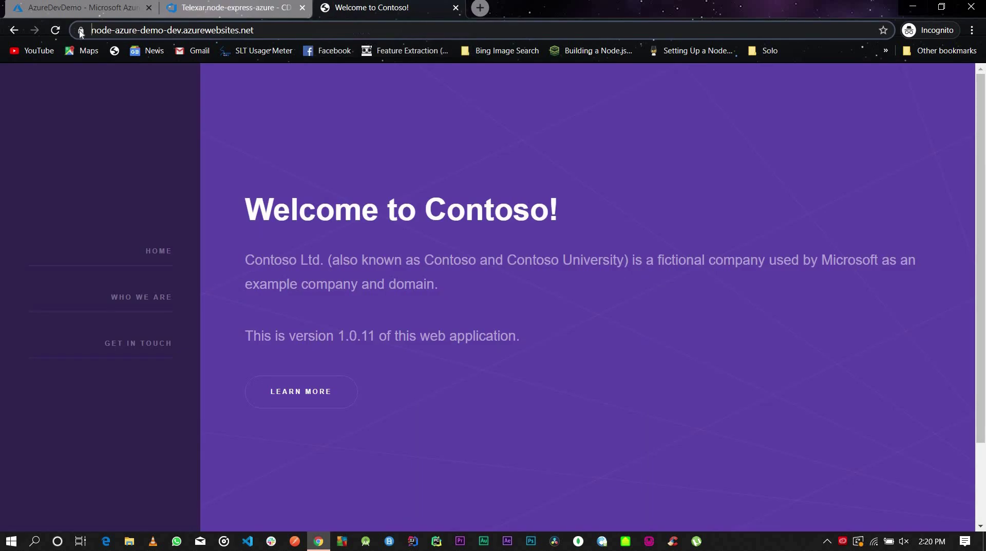
click(145, 31)
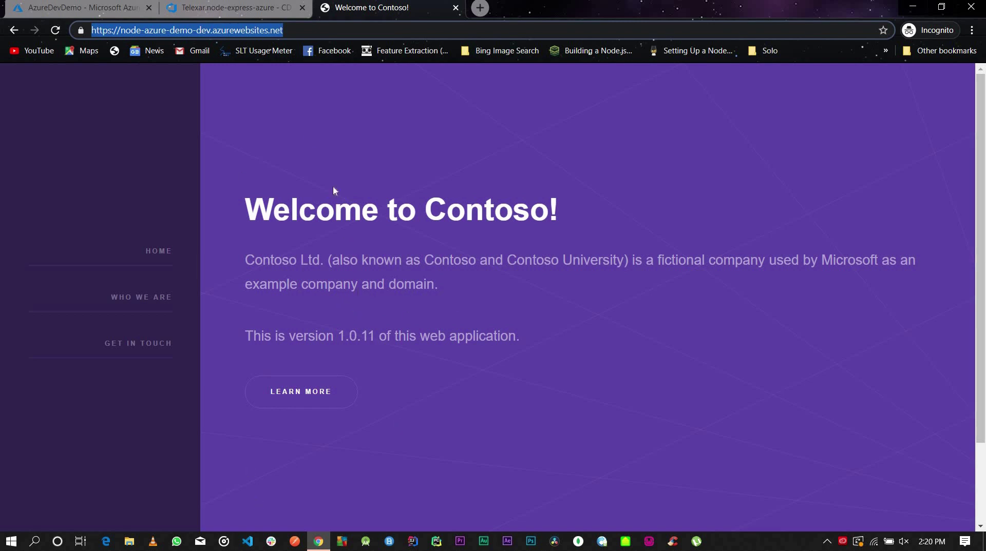
key(ctrl+shift+Tab)
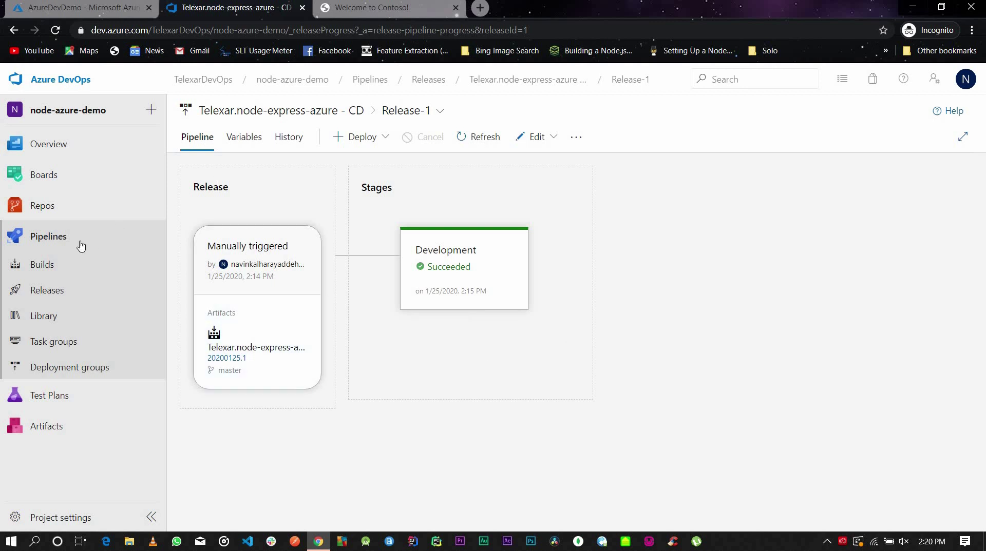
click(97, 292)
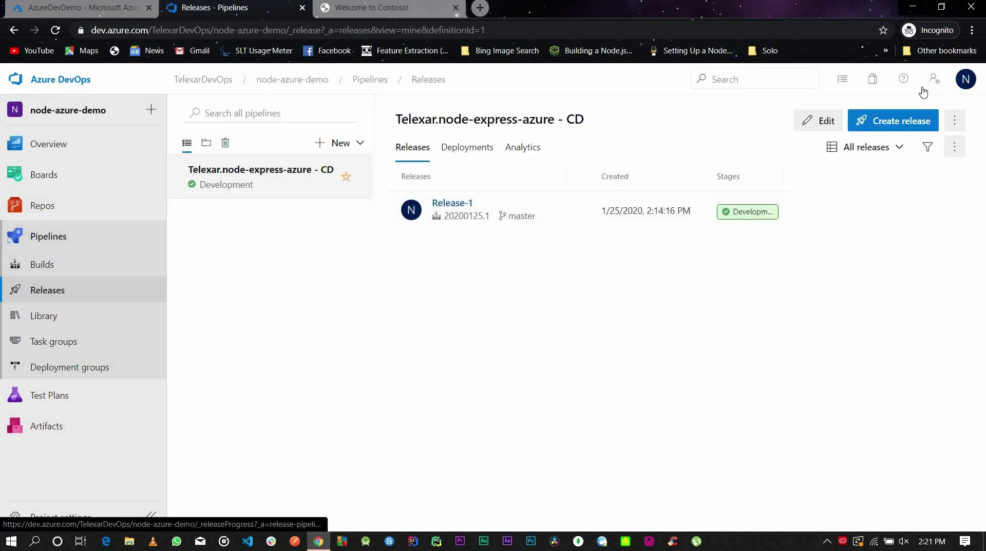
Open the Telexar.node-express-azure - CD release pipeline for editing, clone the Development stage and name the copy Production
click(836, 121)
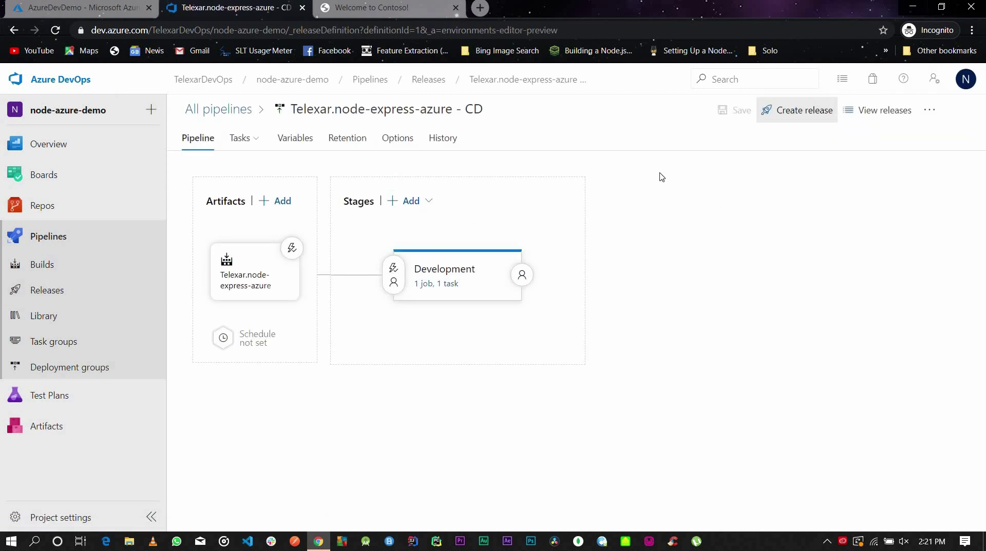
click(487, 278)
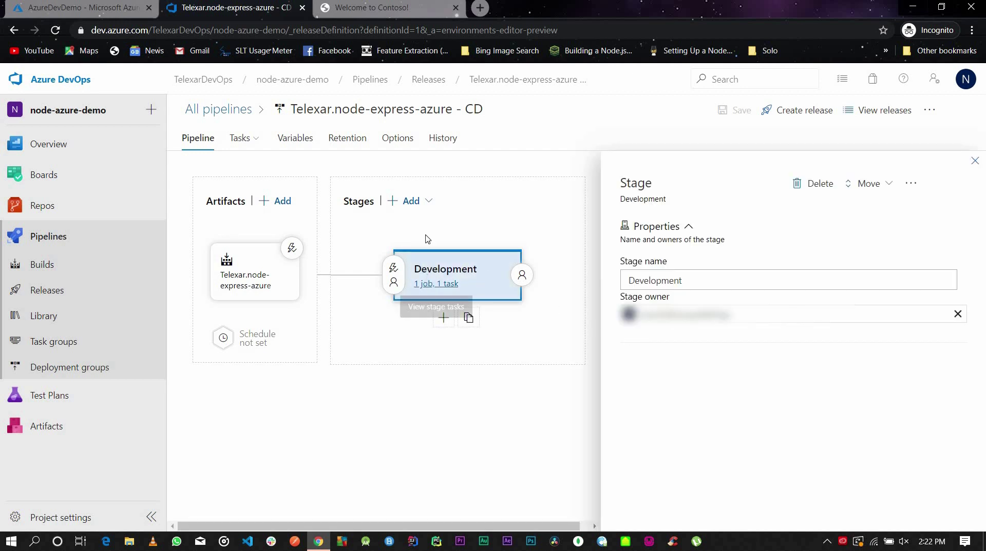
click(411, 201)
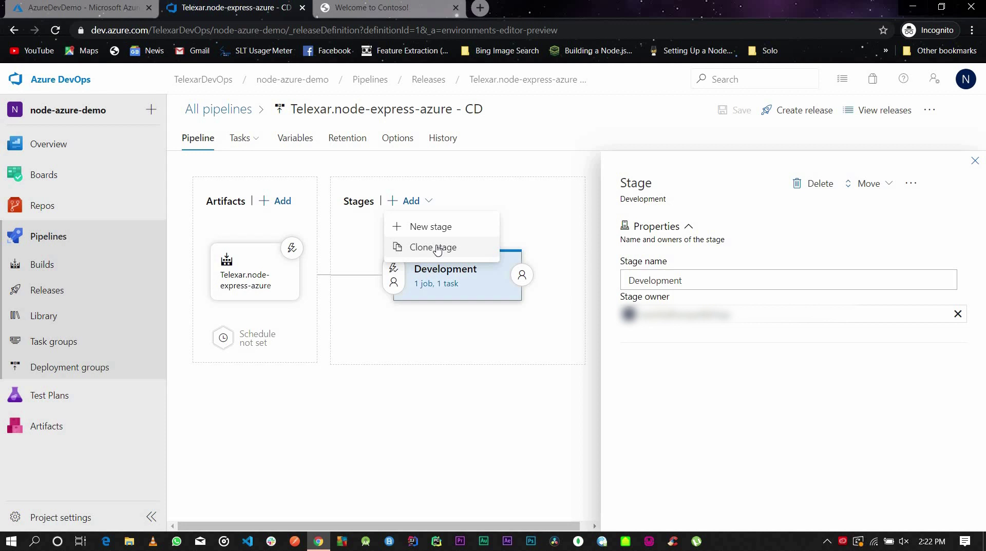
click(449, 251)
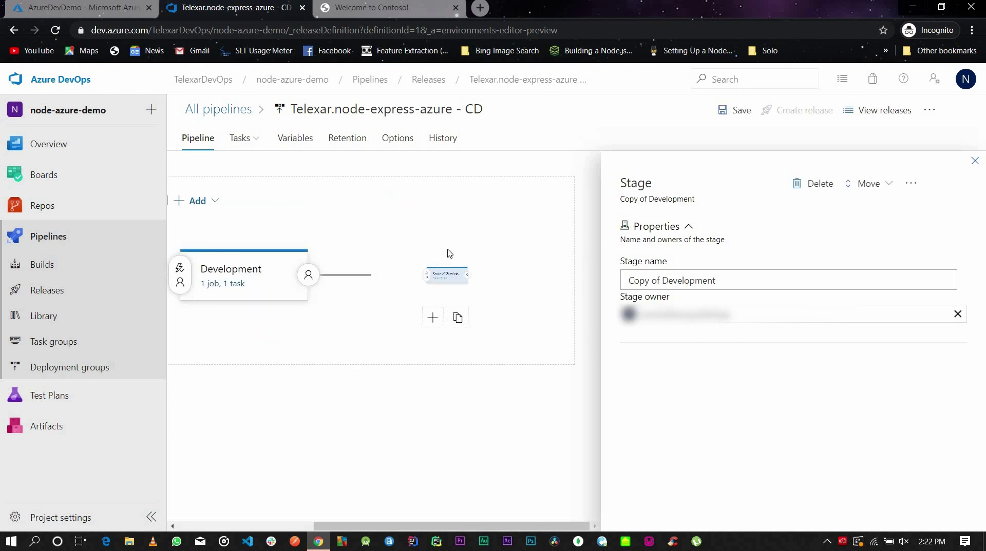
click(710, 277)
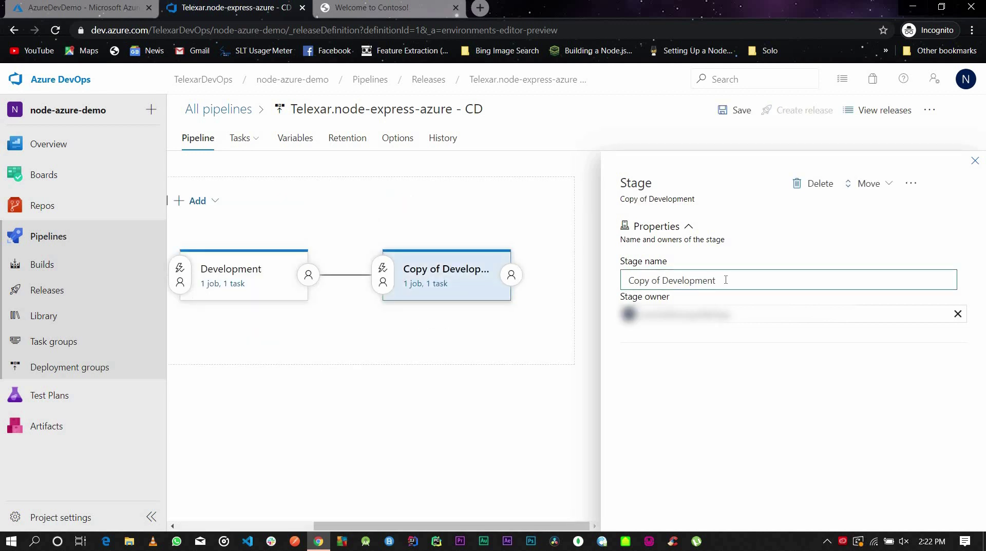
triple_click(726, 279)
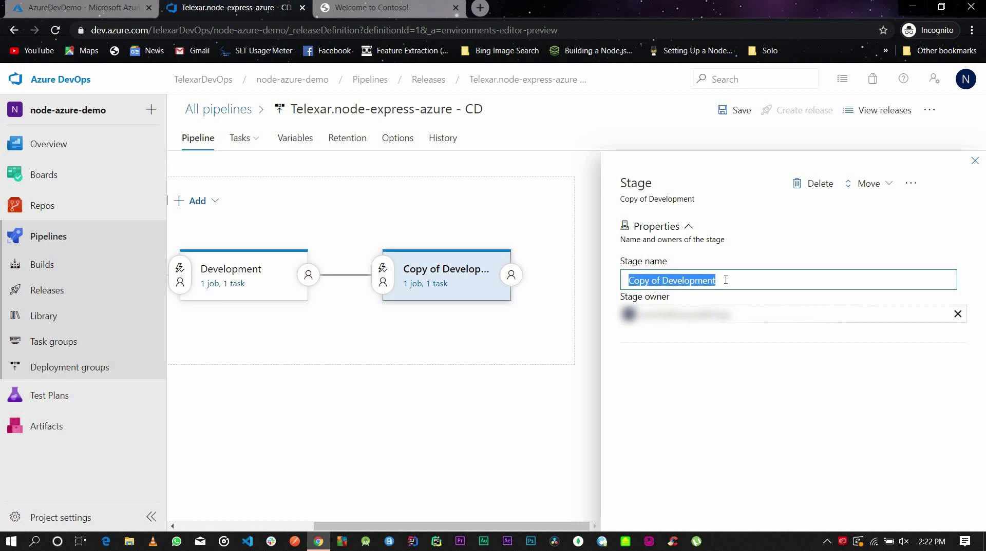
text(P)
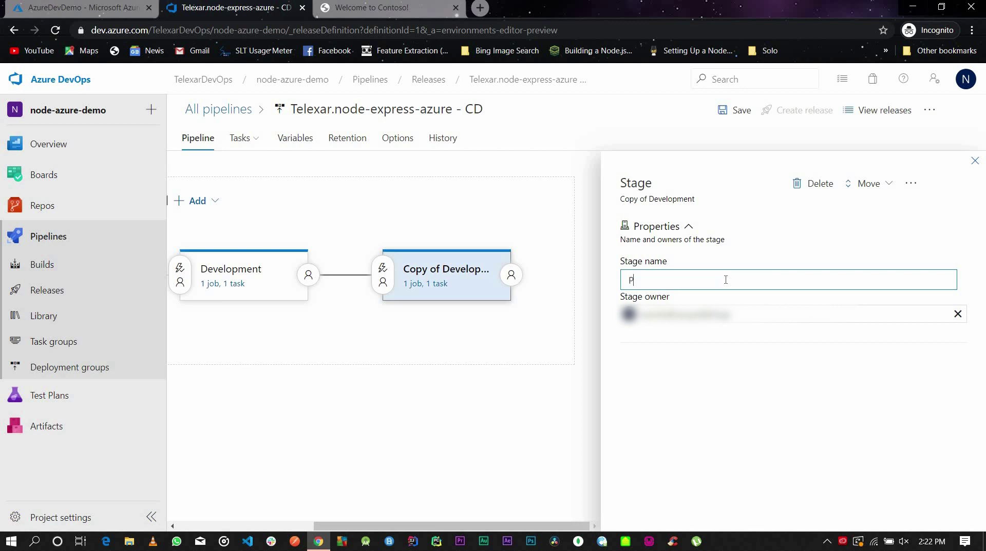
text(roduction)
click(548, 343)
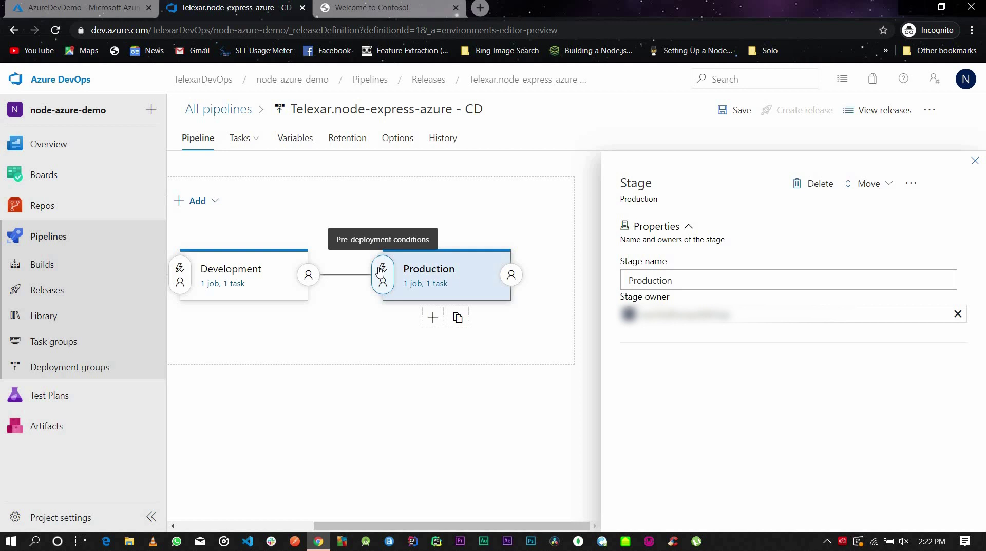
Enable pre-deployment approvals in the Production stage's pre-deployment conditions
click(381, 272)
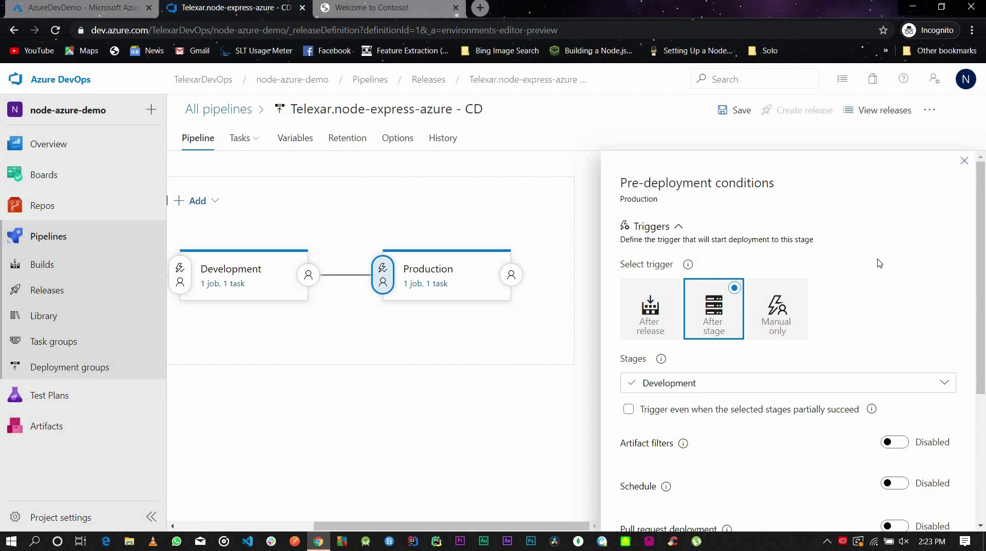
scroll(879, 263, down, 1)
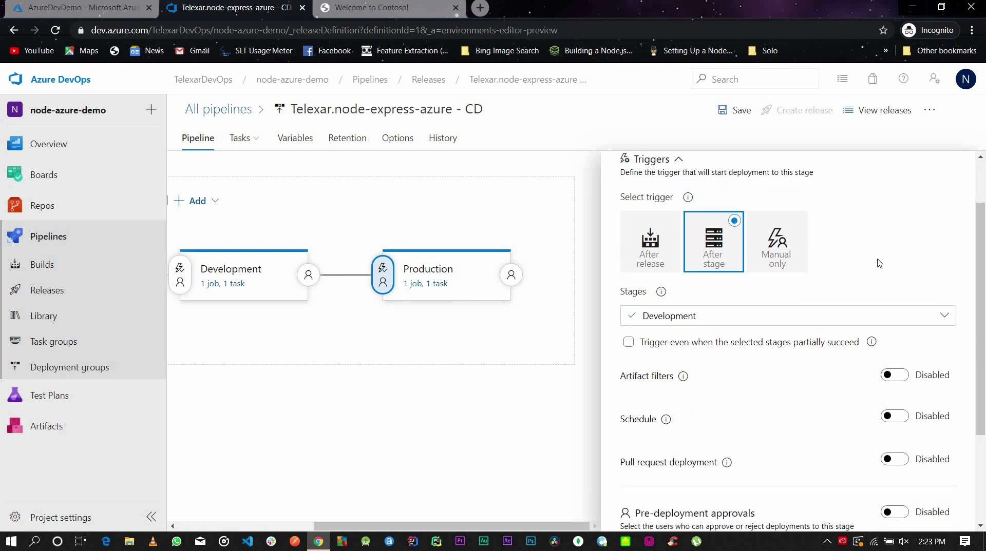
scroll(878, 263, down, 2)
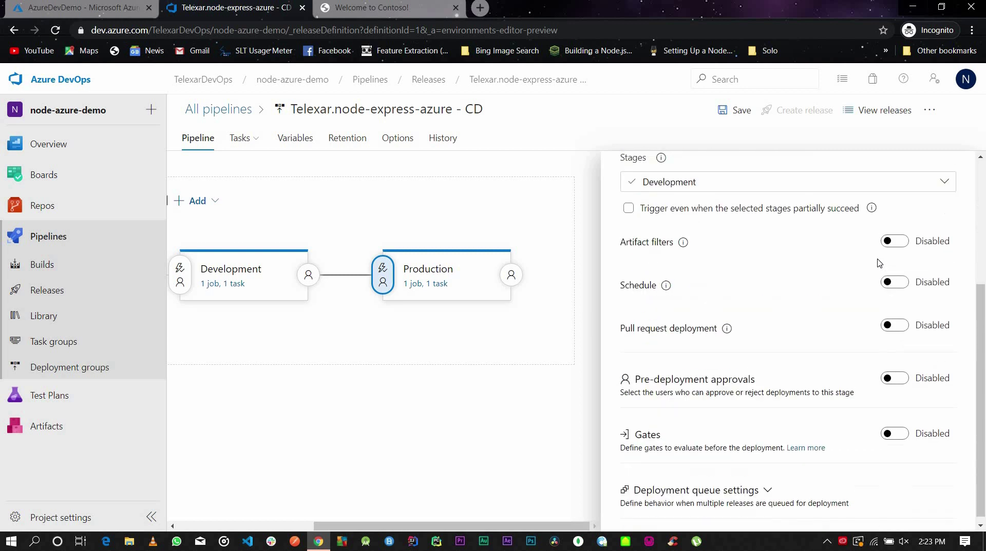
click(894, 375)
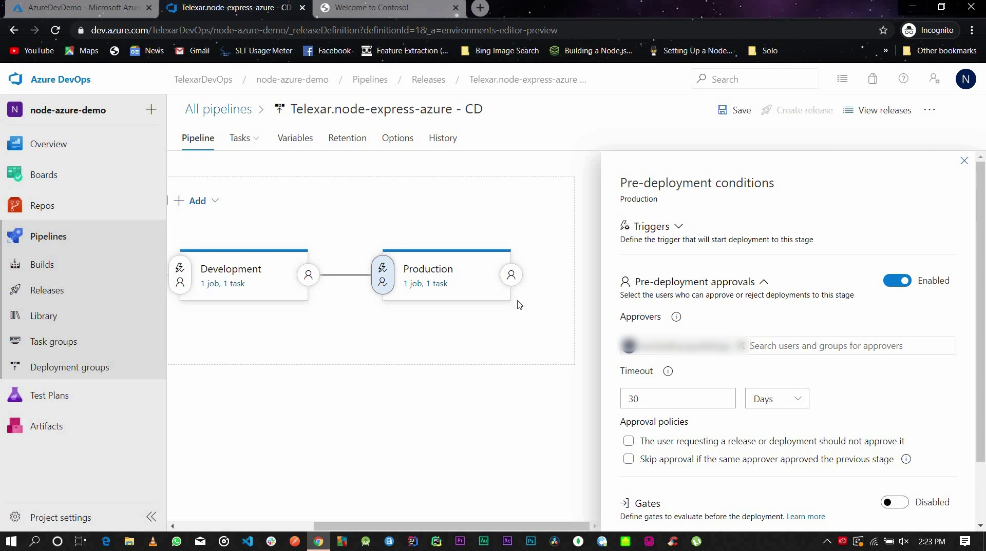
Disable Deploy to Slot or App Service Environment for the Production stage's deployment process and save the pipeline without a comment
click(433, 290)
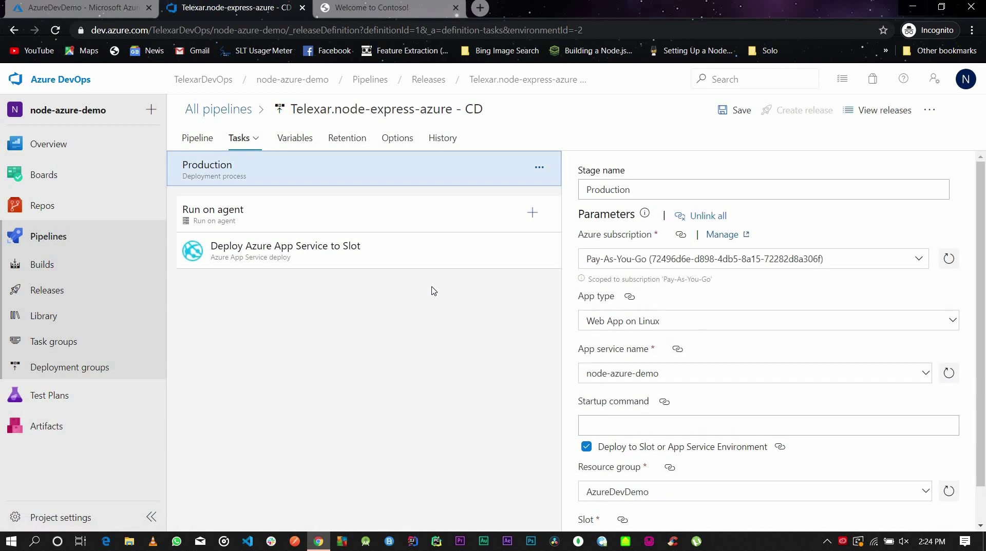
click(585, 447)
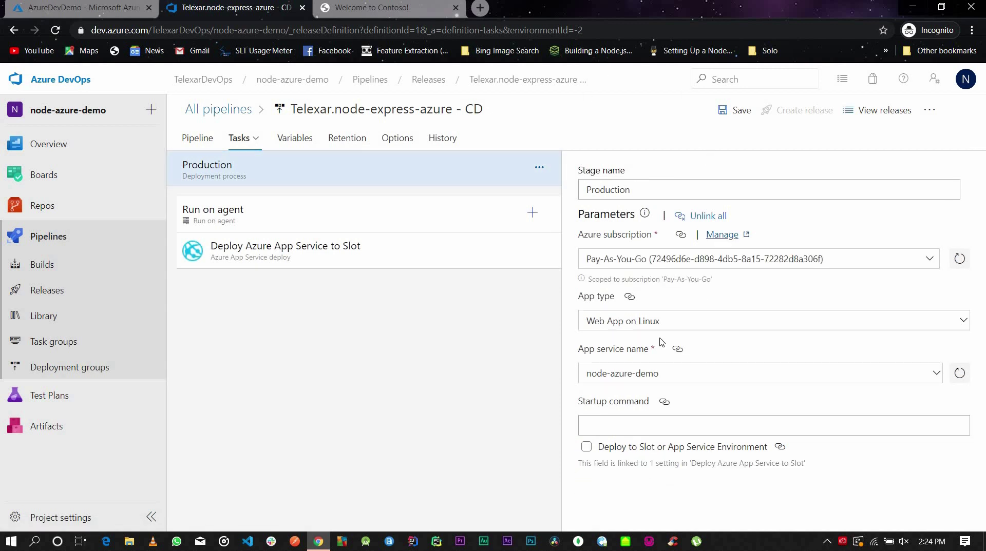
click(721, 117)
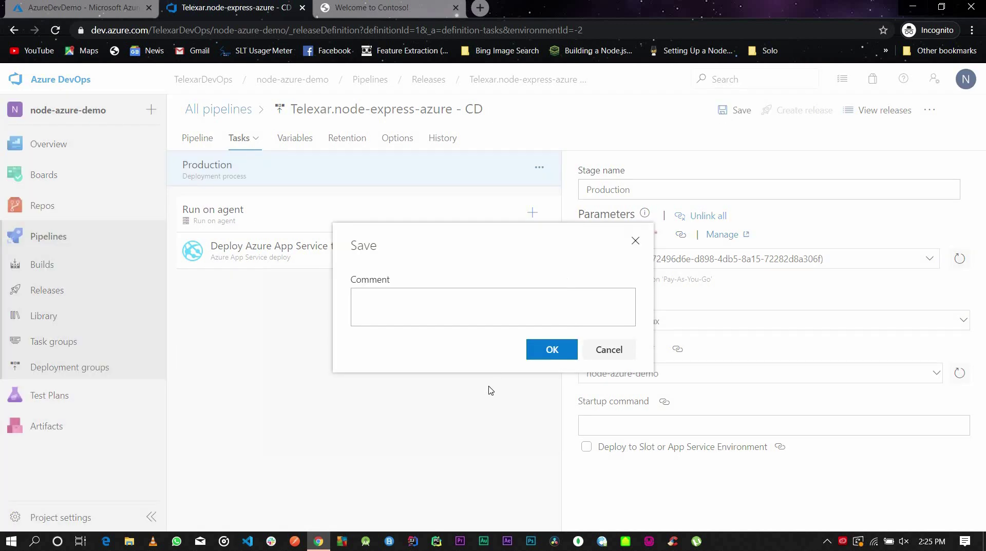
click(545, 358)
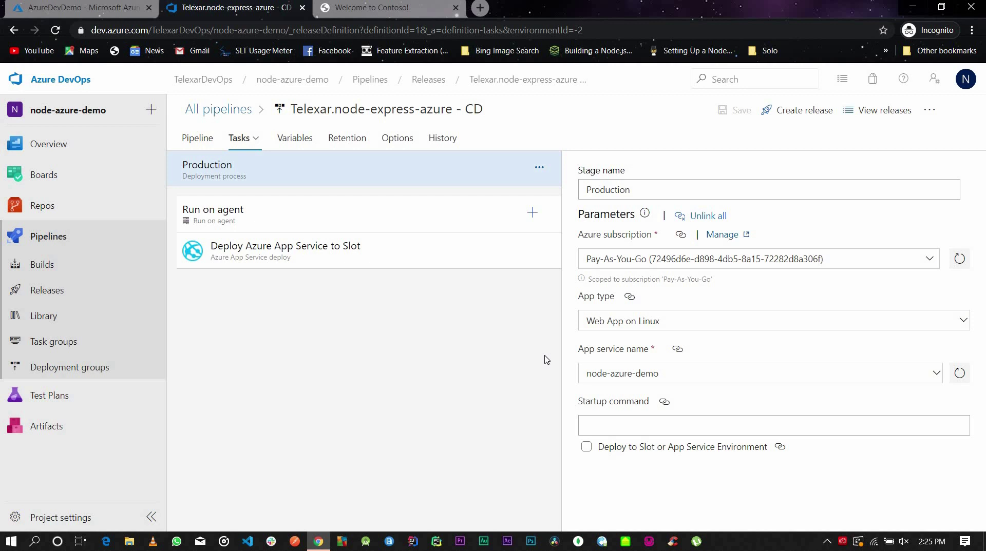
Open github.com in a new browser tab and bring up views/index.handlebars in the Telexar/node-express-azure repository
click(480, 7)
text(github.com)
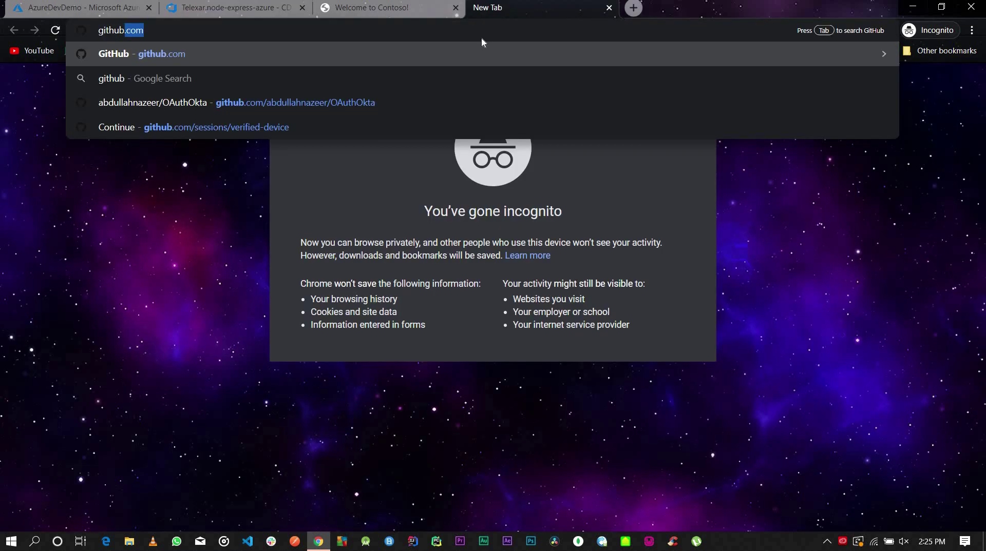
key(Return)
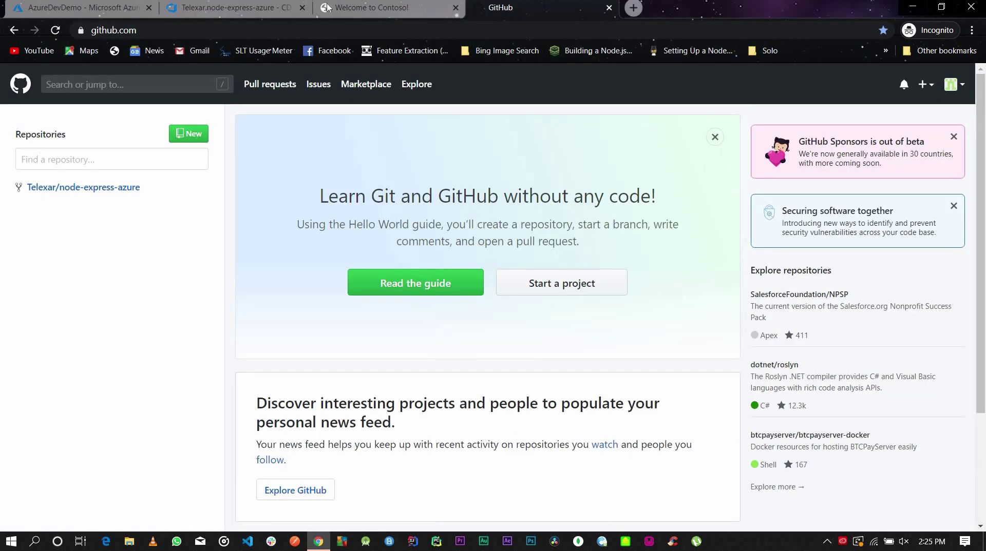
click(84, 187)
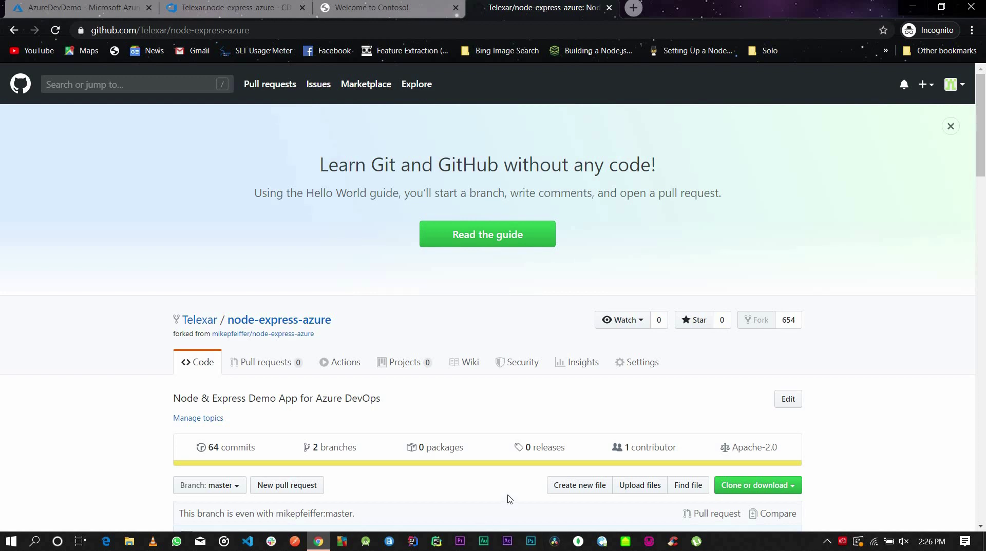
scroll(509, 498, down, 3)
scroll(509, 498, down, 5)
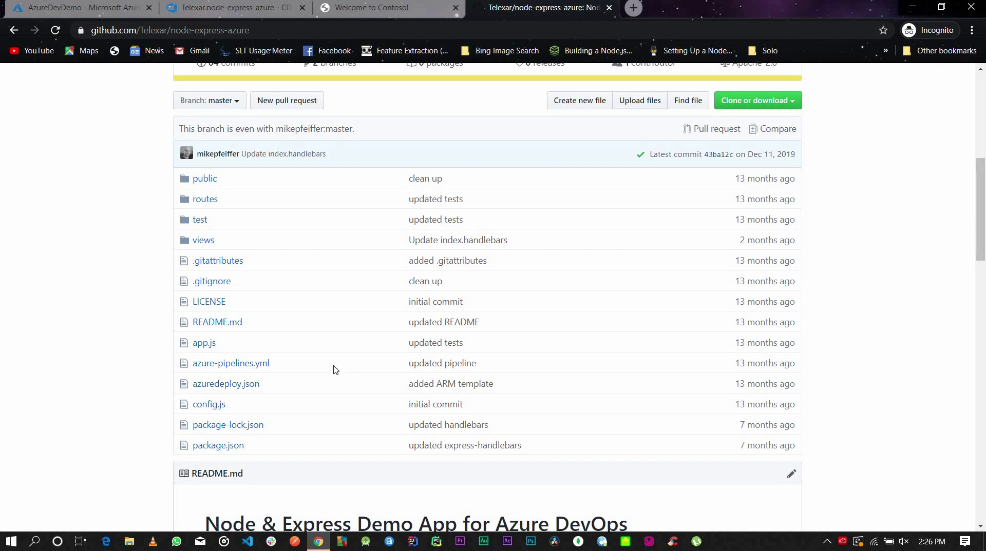
click(200, 242)
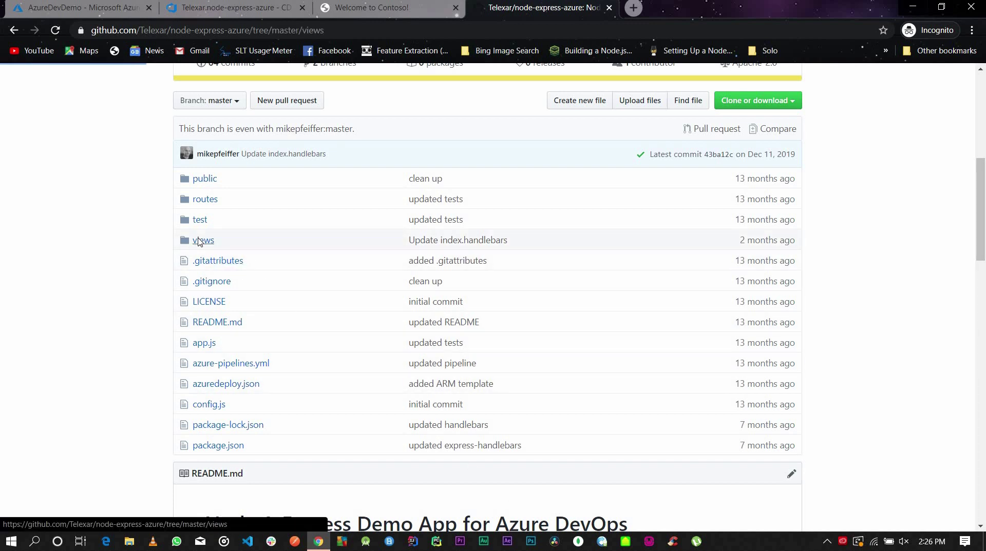
scroll(271, 418, down, 3)
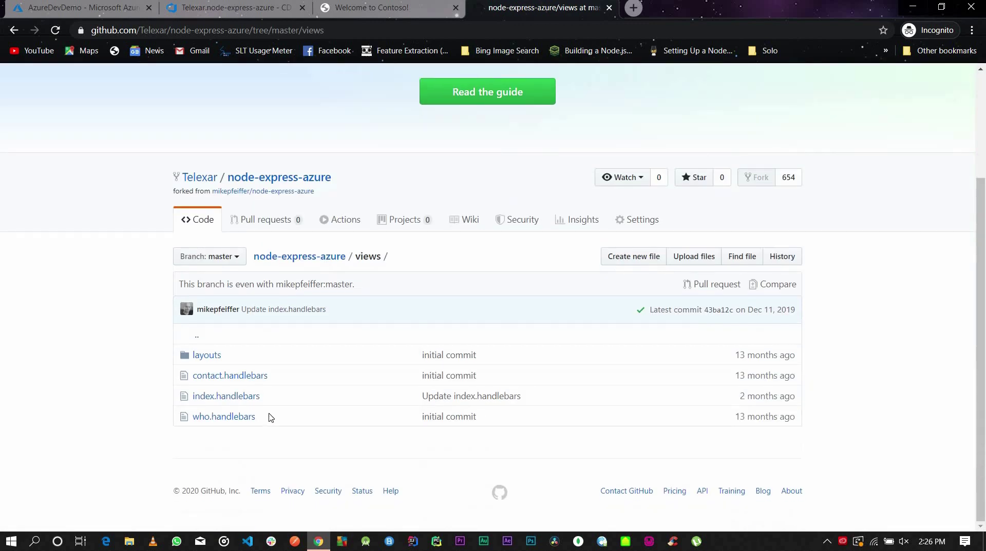
click(226, 403)
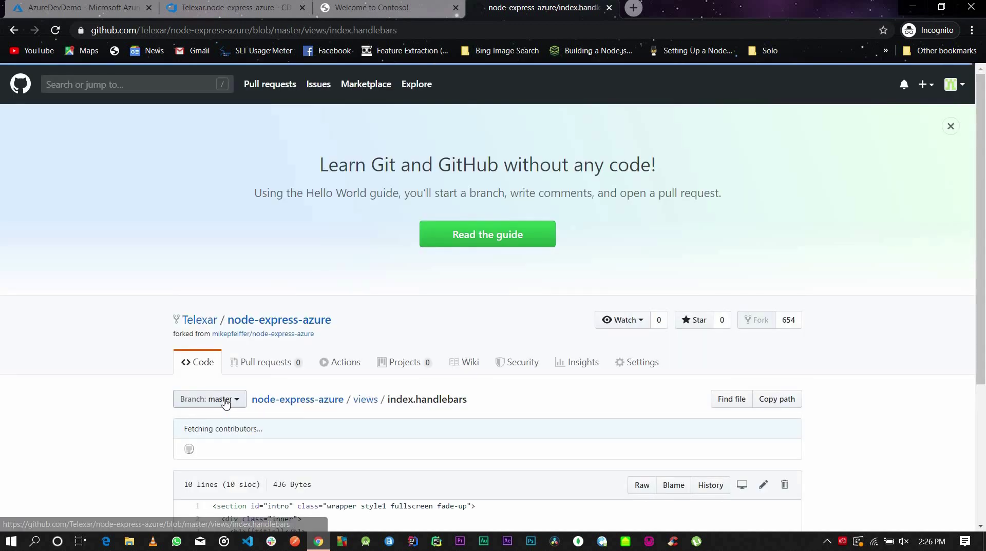
scroll(378, 399, down, 5)
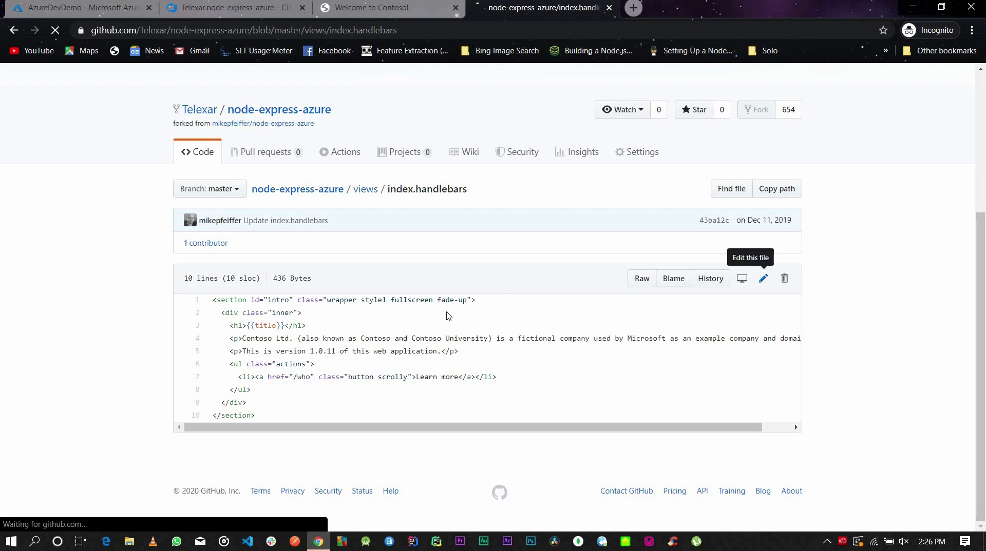
Edit index.handlebars so the web application version reads 2.0.0, commit directly to the master branch and check the file
click(764, 278)
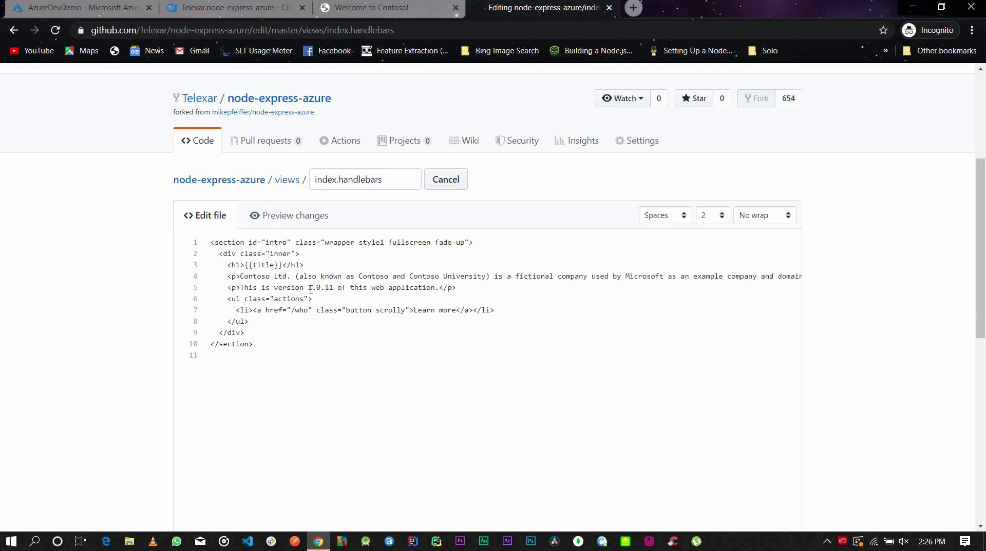
click(312, 288)
key(BackSpace)
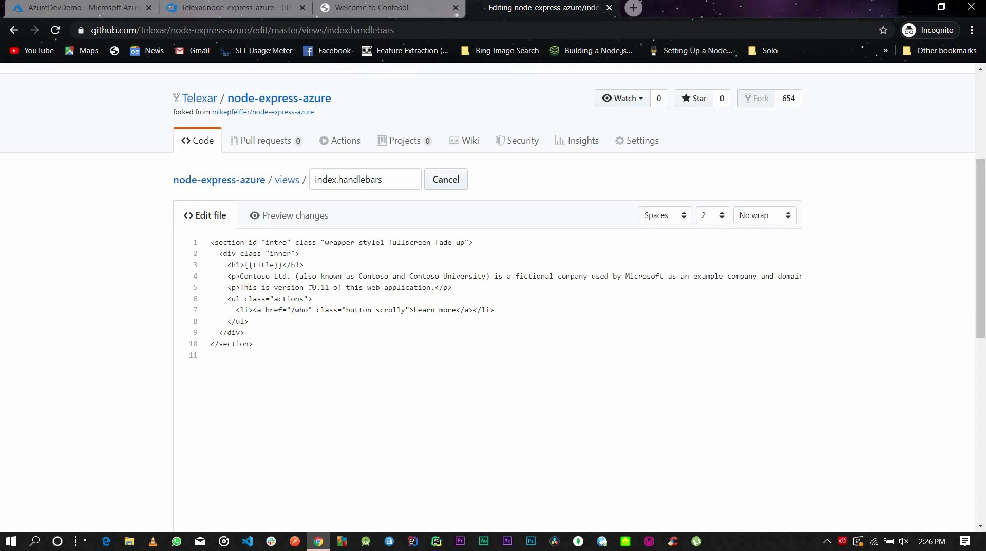
text(2)
key(Delete)
key(BackSpace)
text(0)
scroll(436, 204, down, 9)
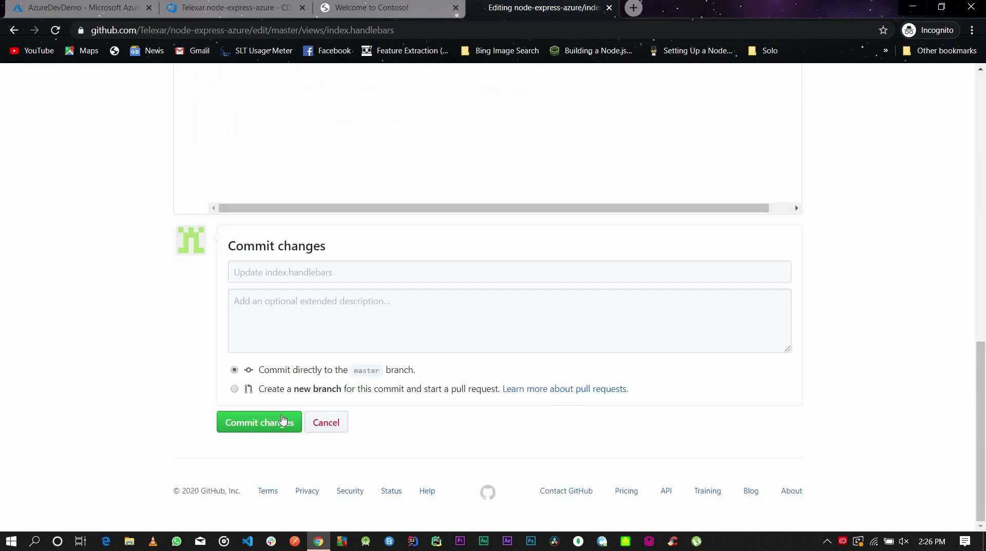
click(283, 421)
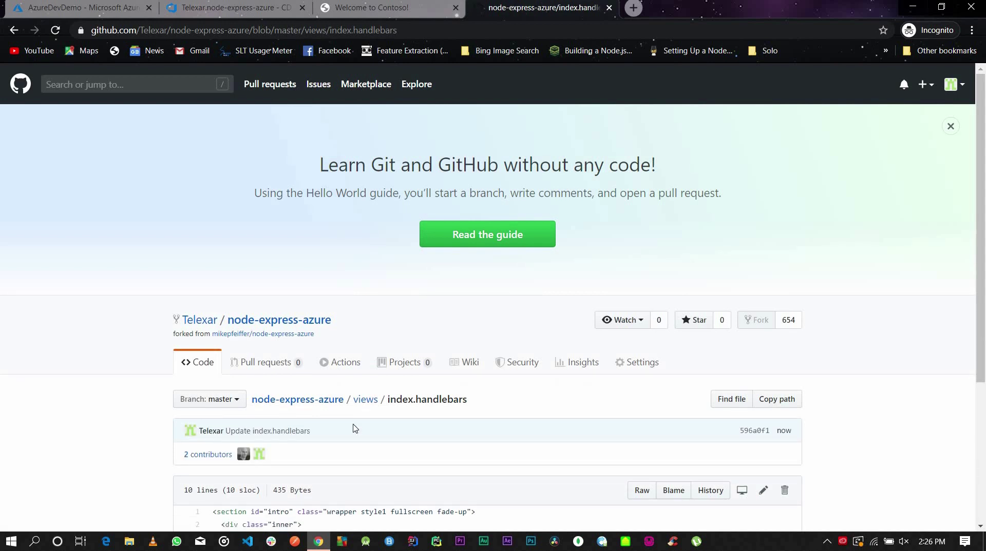
scroll(409, 453, down, 4)
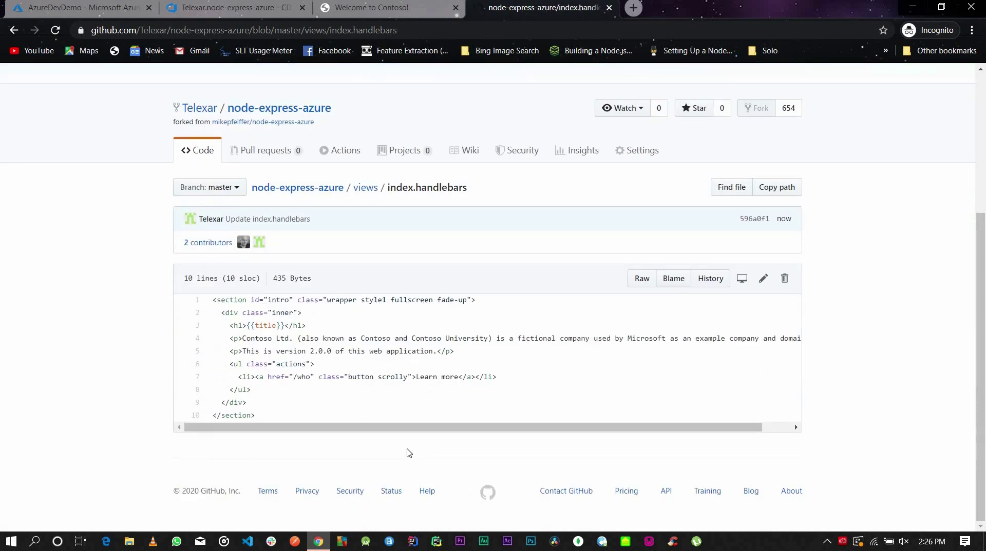
scroll(410, 453, up, 2)
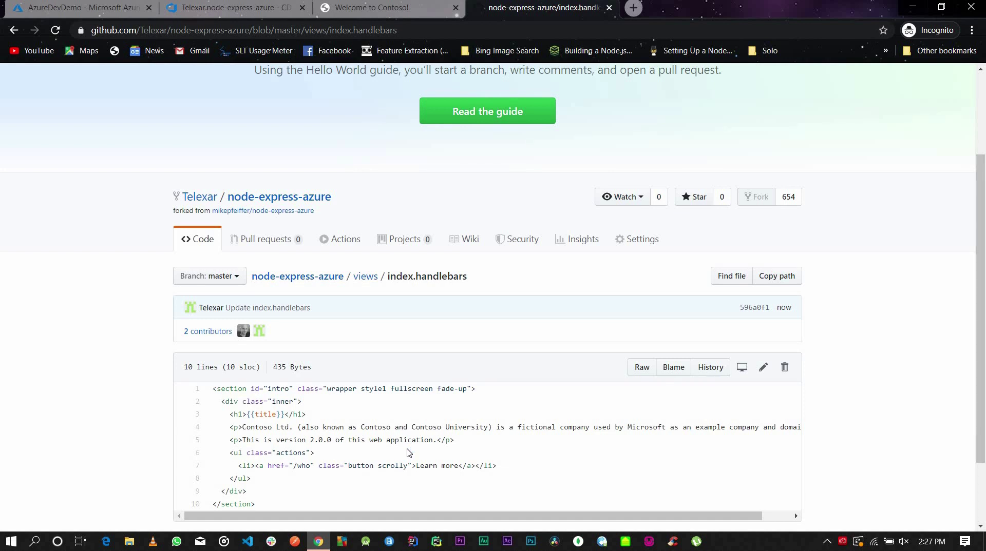
scroll(409, 453, up, 2)
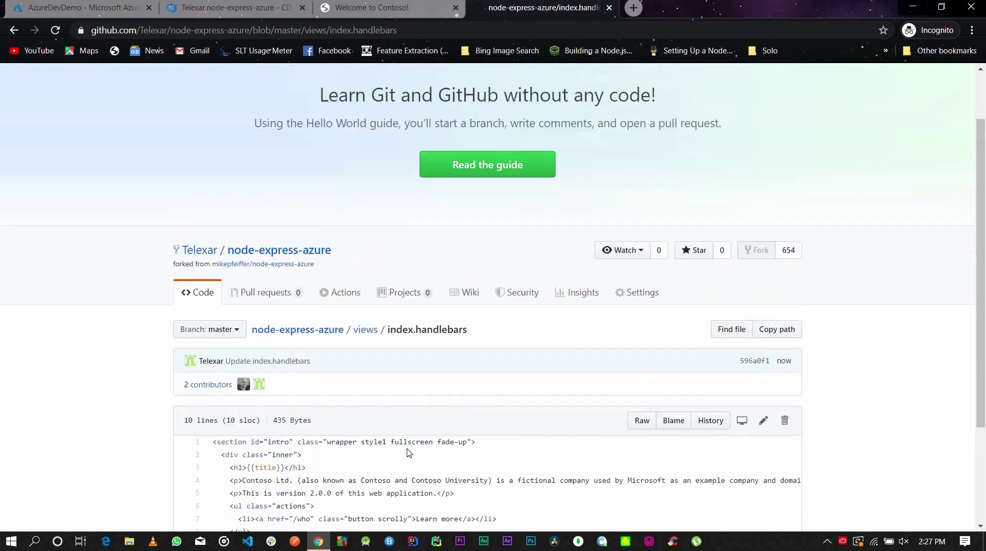
Return to Azure DevOps, inspect the CI build for the index.handlebars update and view the project's releases list
click(238, 17)
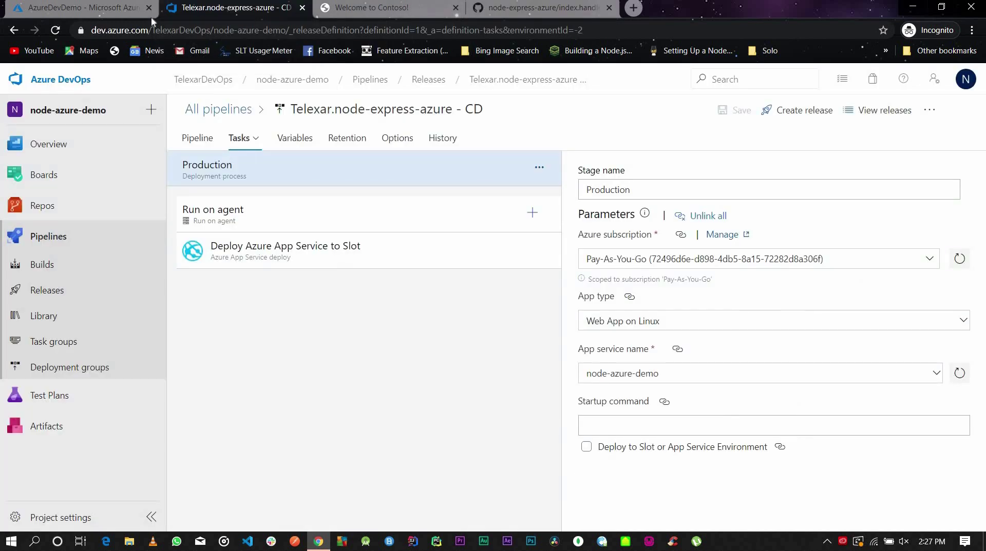
click(42, 272)
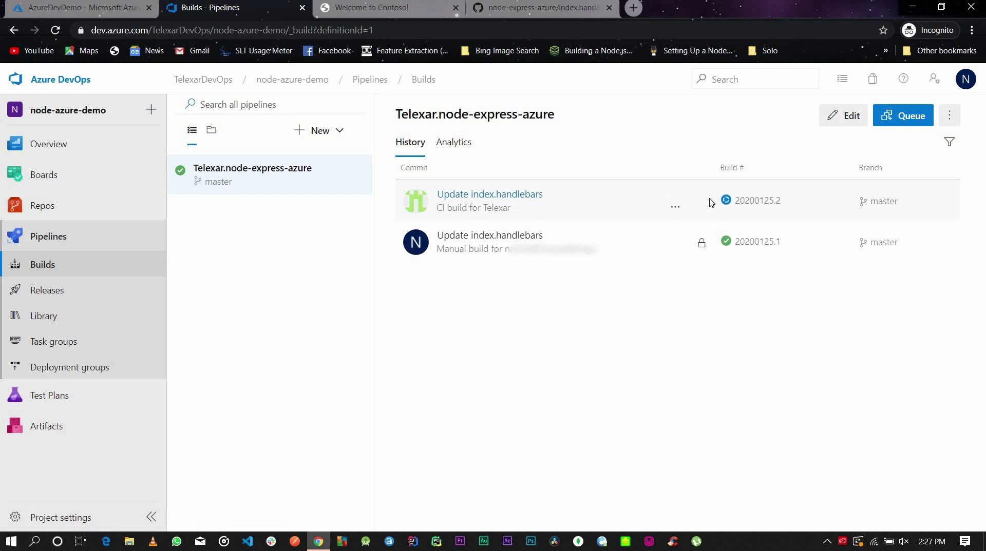
click(507, 198)
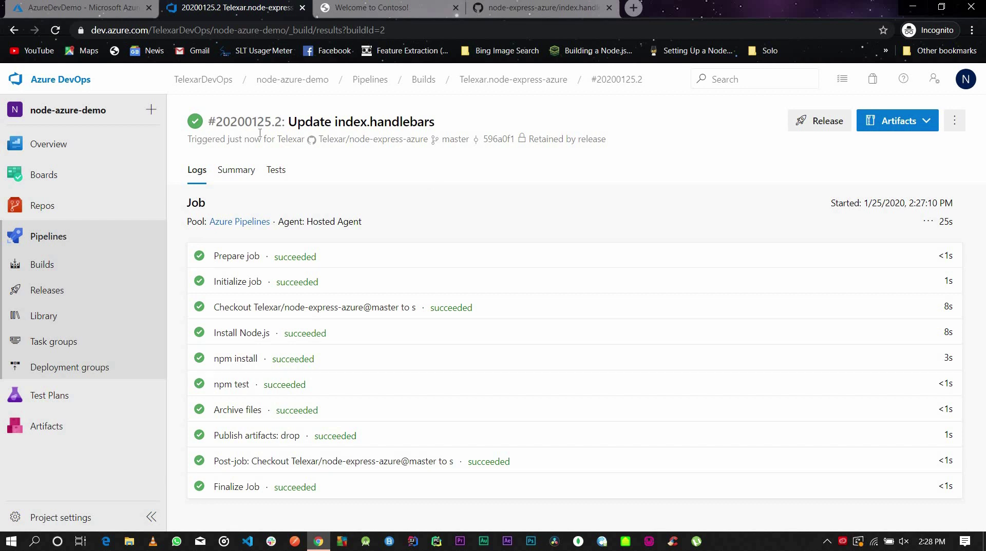
click(129, 294)
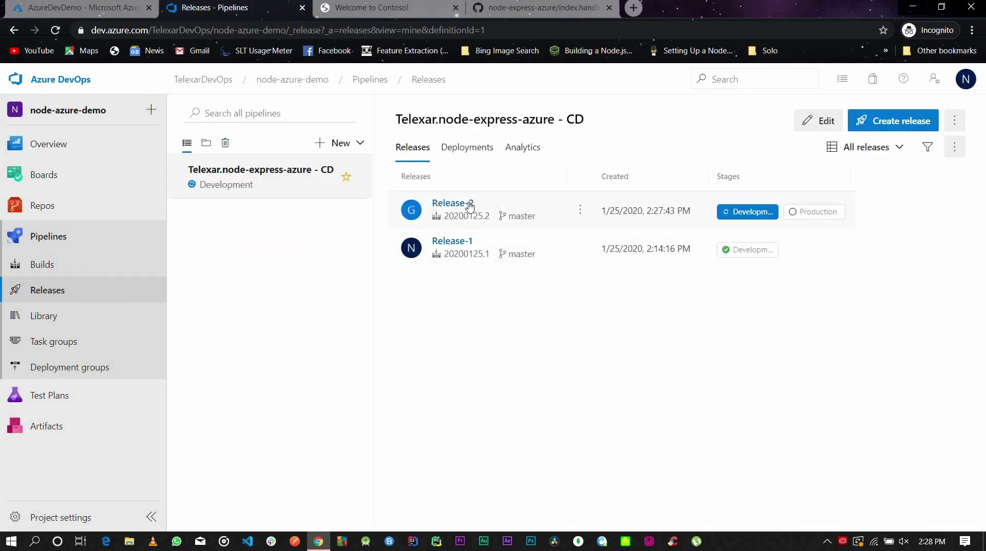
Check the project's builds and releases, approve Release-2's pending Production deployment without a comment and follow its progress in the release's pipeline view
click(465, 215)
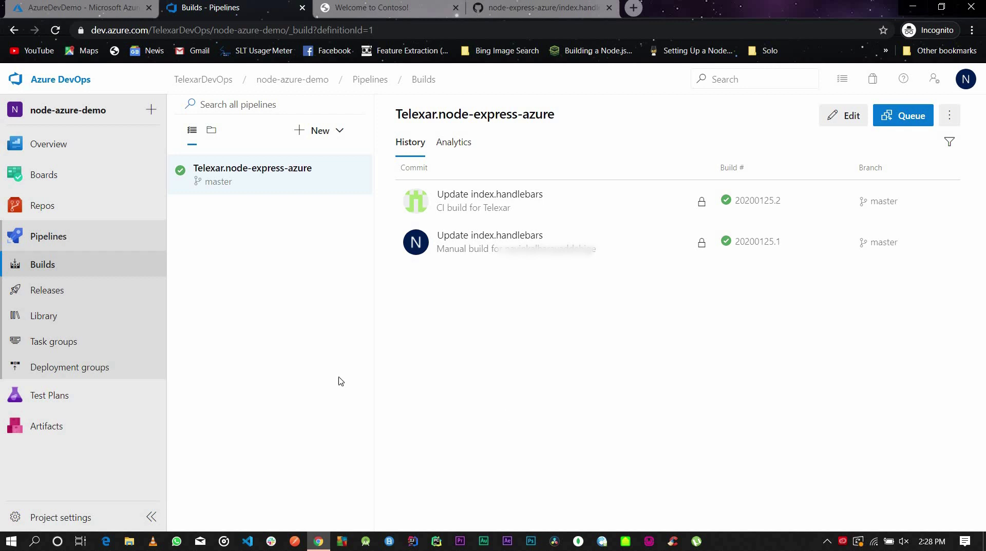
click(44, 296)
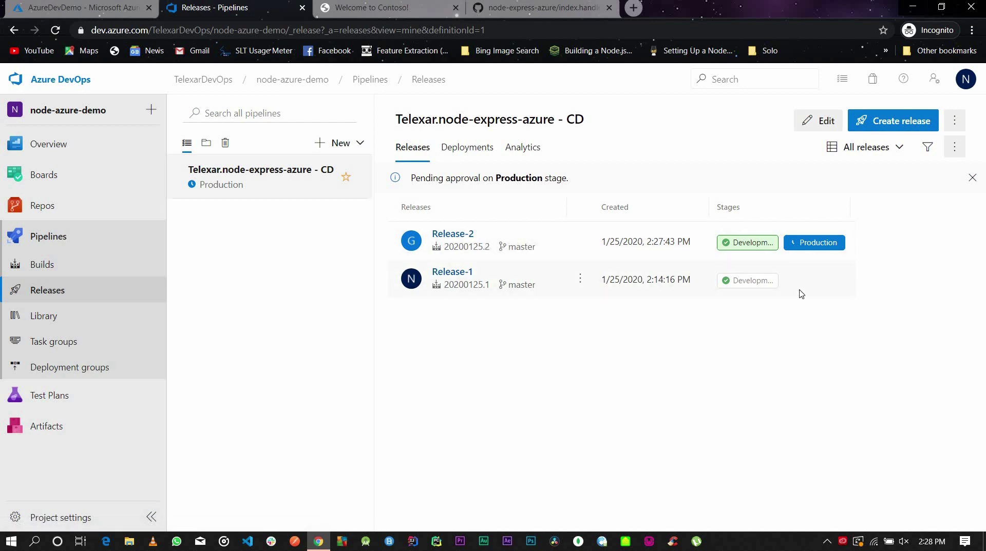
click(833, 243)
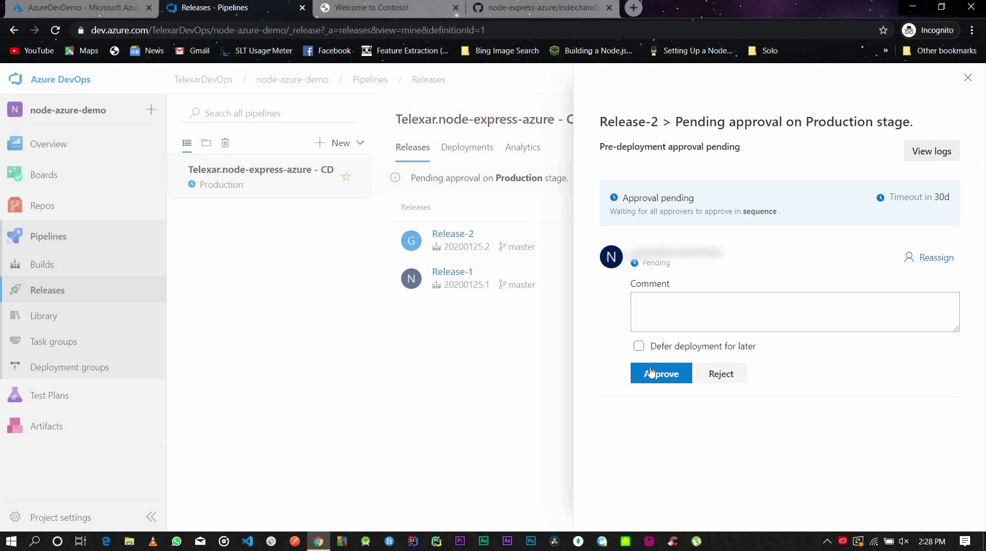
click(657, 375)
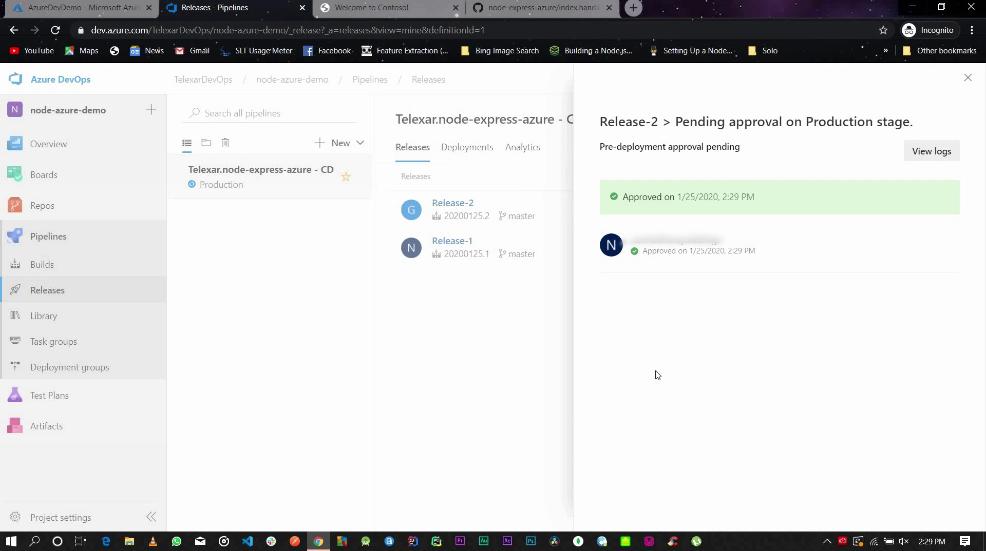
key(Escape)
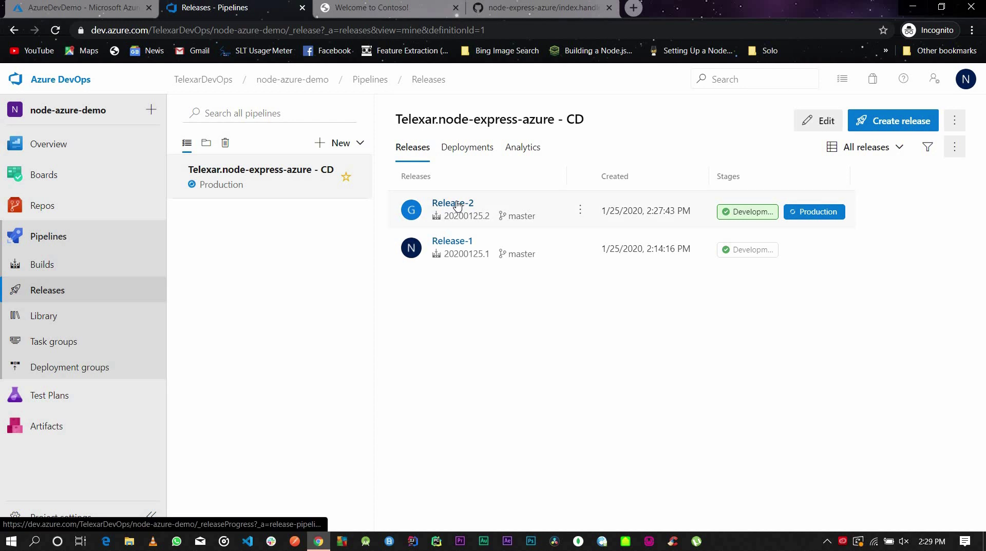
click(458, 204)
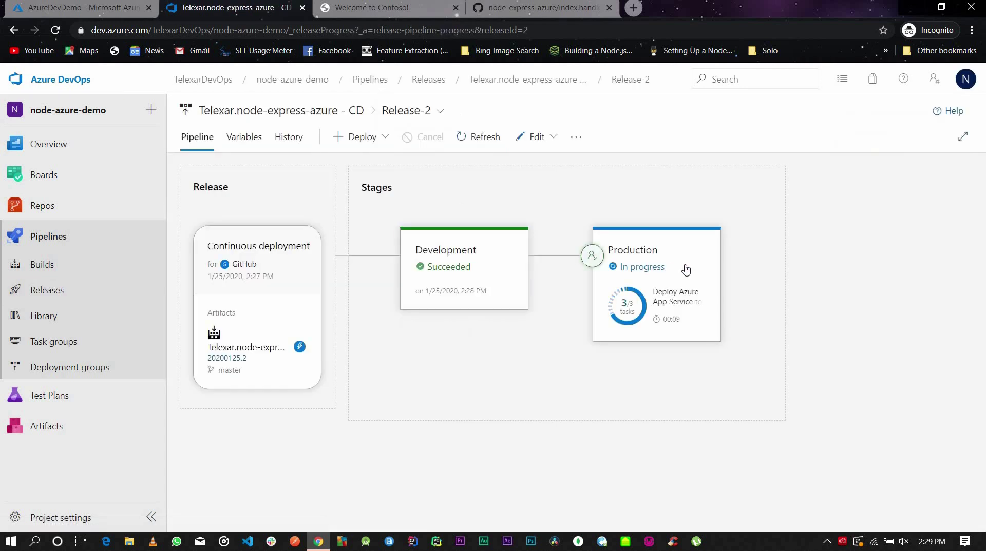
mouse_move(622, 291)
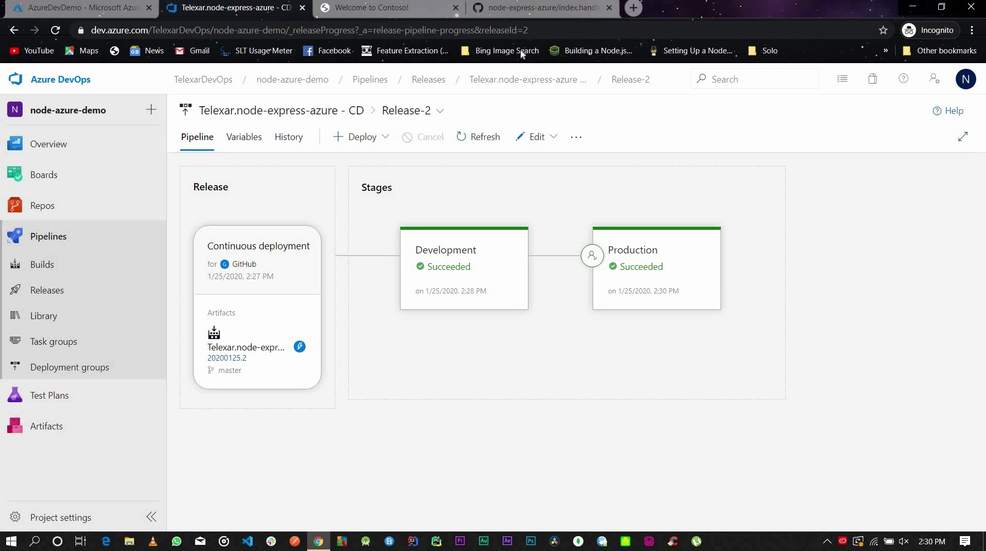
Switch to the open node-azure-demo-dev.azurewebsites.net site, reload it and check the version line of the web application
click(412, 12)
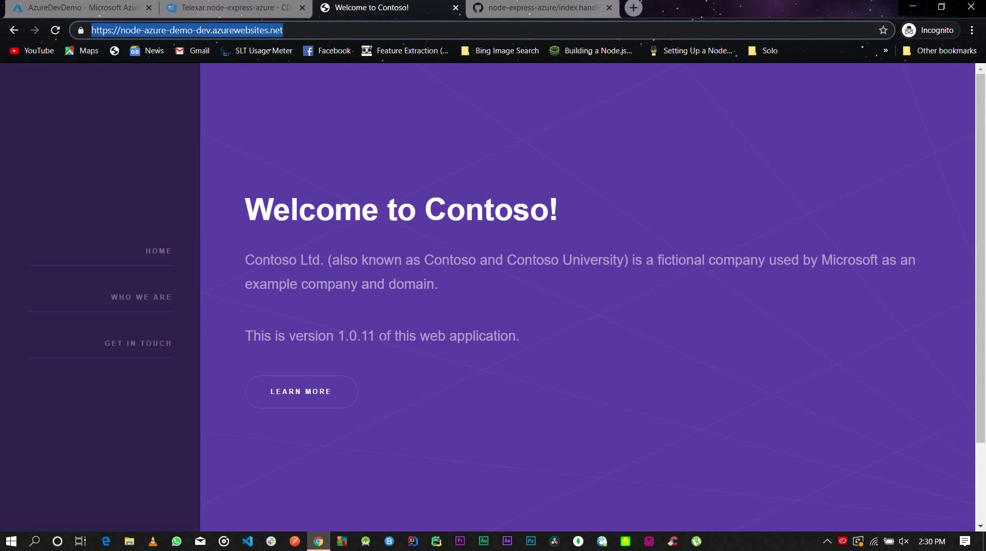
click(63, 31)
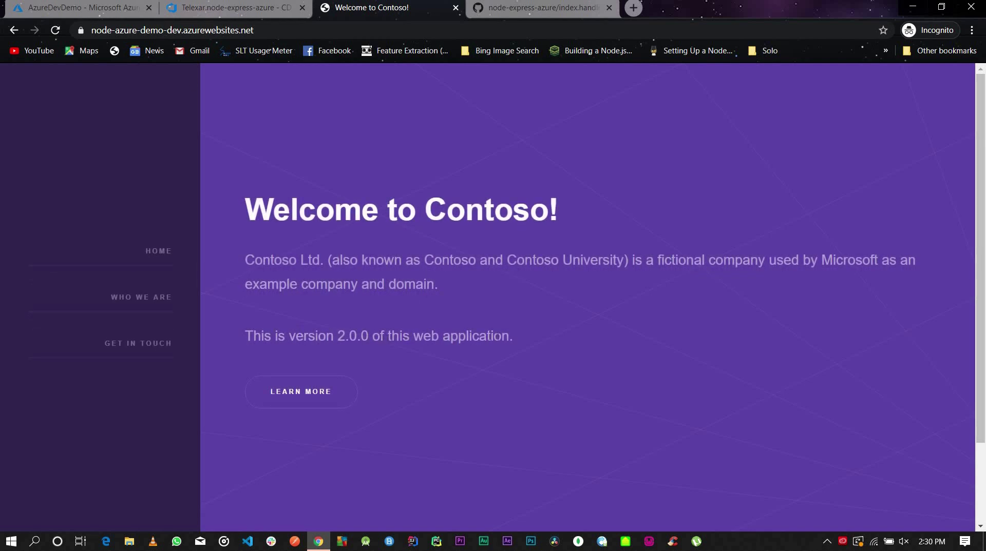
drag(529, 340, 251, 318)
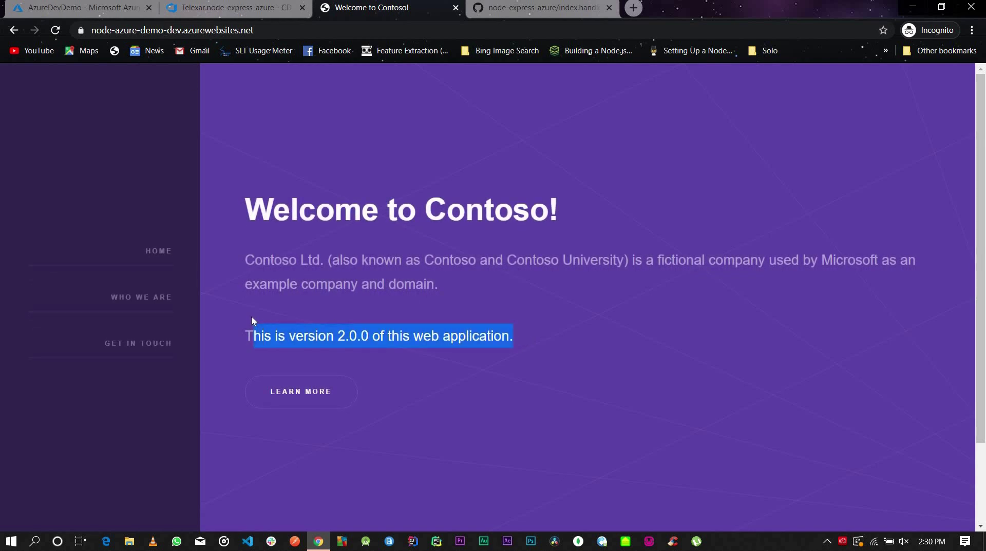